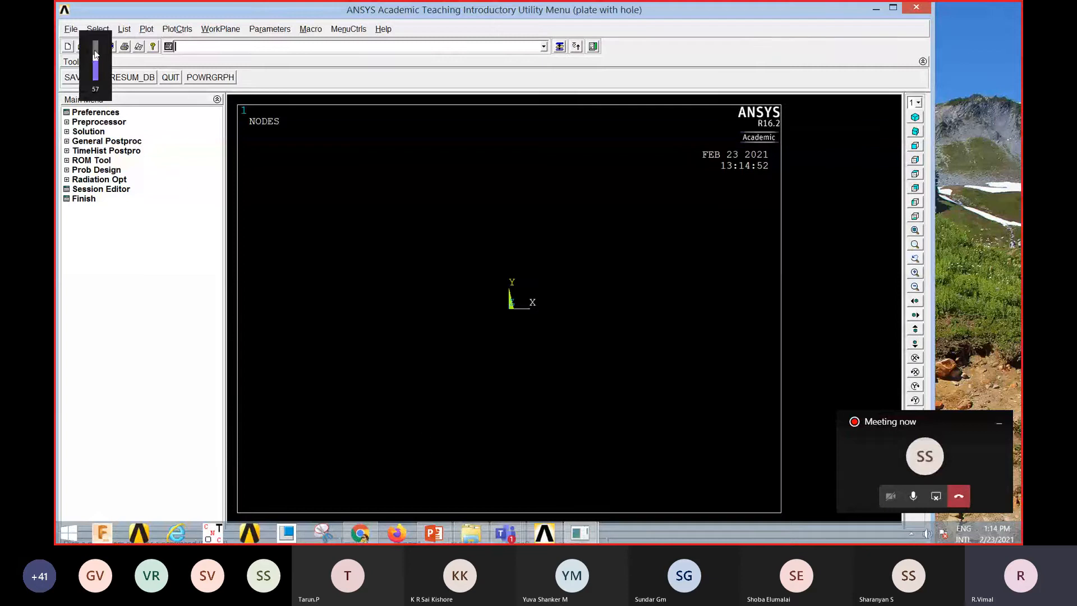
scroll(96, 53, "down", 1)
scroll(96, 53, "up", 12)
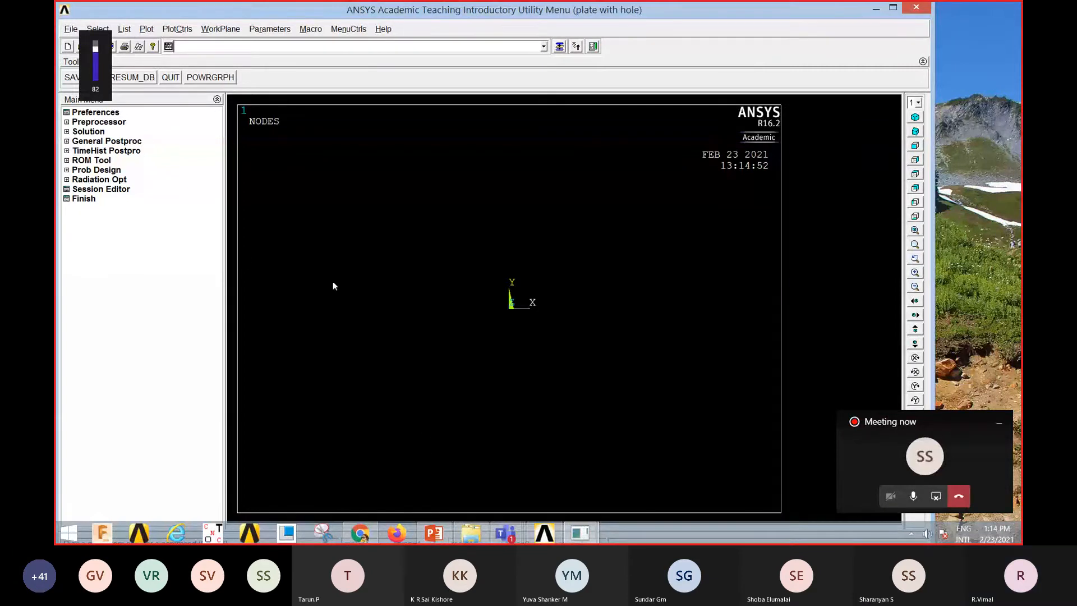
Step: Maximize the window and set the GUI filtering preference to Structural
left_click(893, 7)
left_click(88, 105)
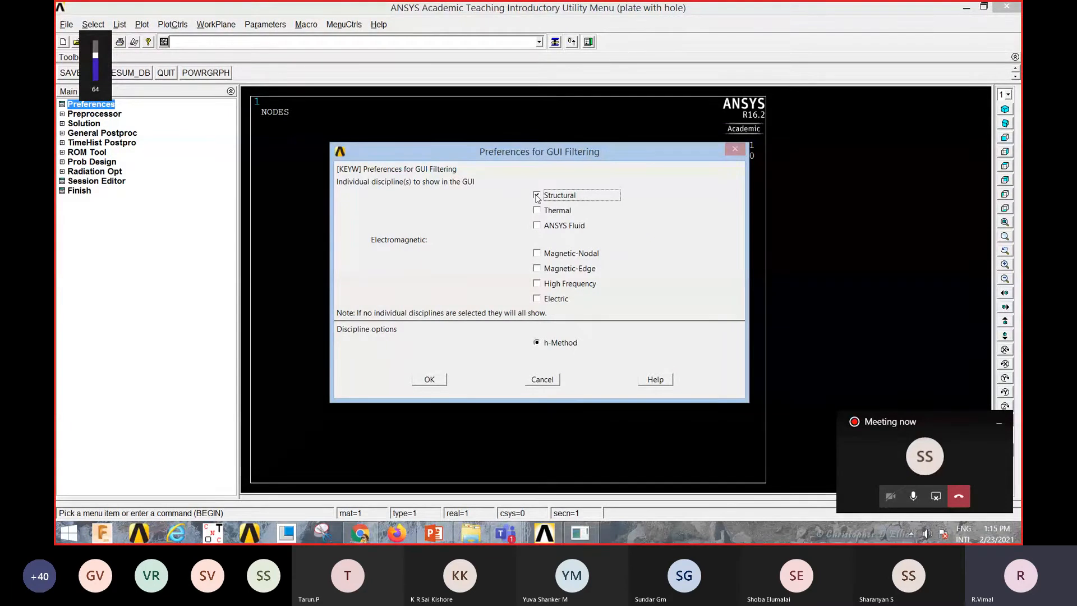
left_click(429, 379)
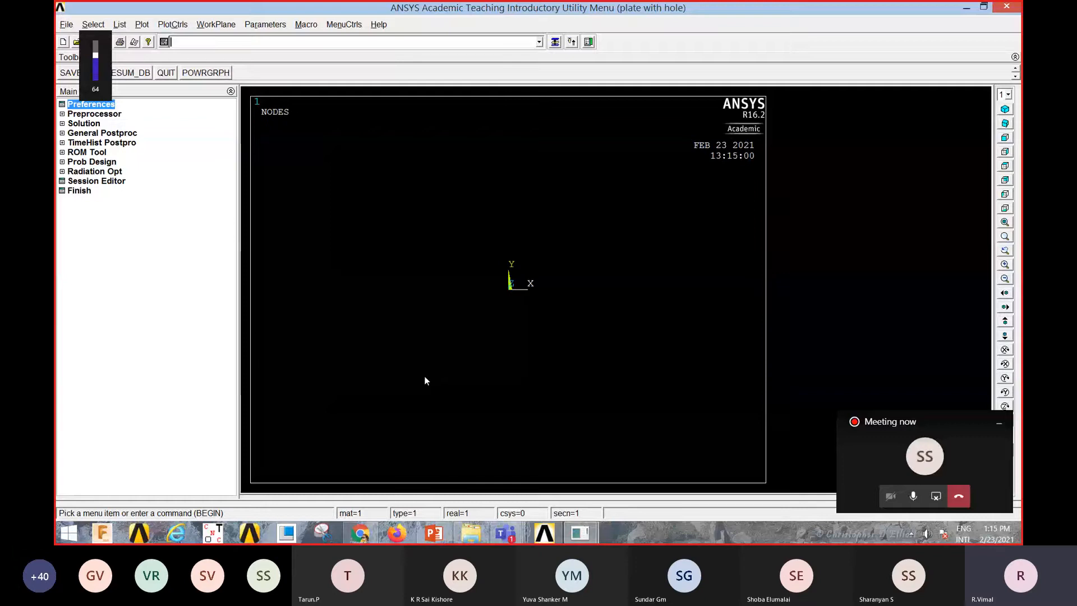
Step: Add a Solid Quad 4 node 182 element type as element type reference number 1
left_click(106, 115)
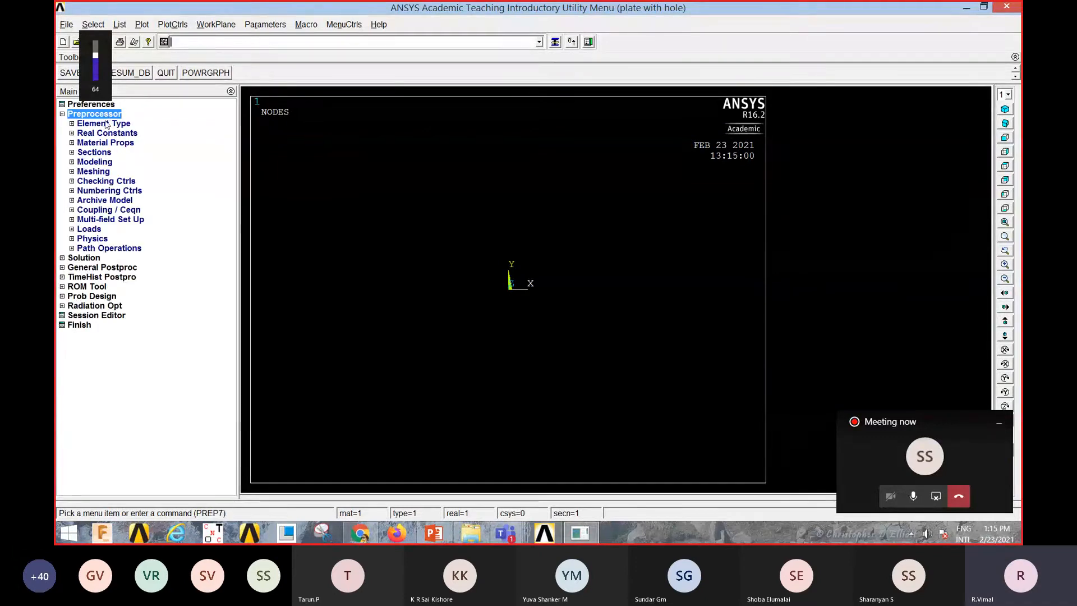
left_click(105, 124)
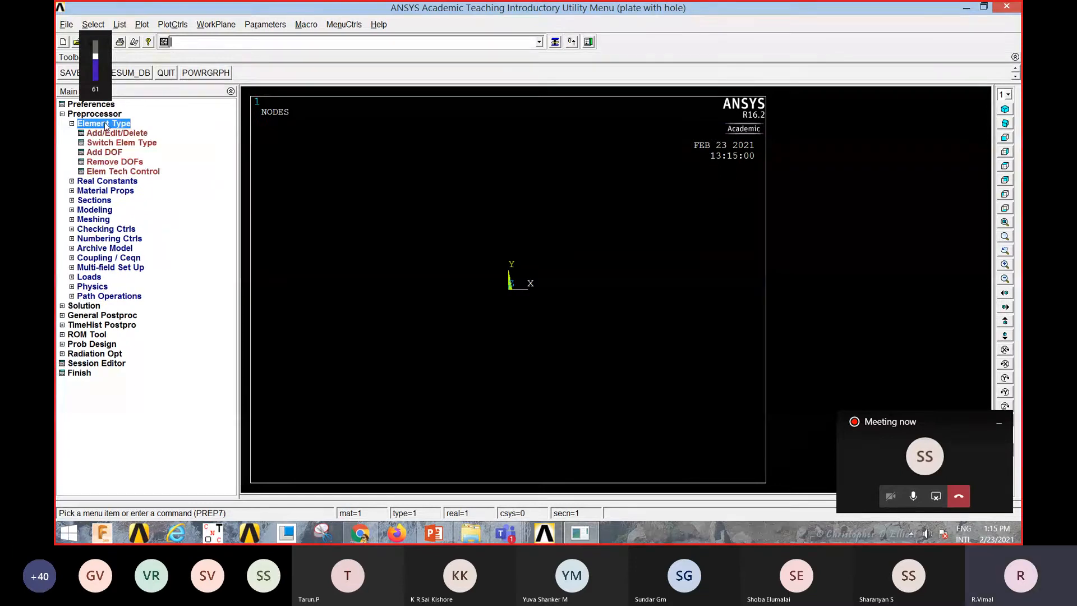
left_click(112, 134)
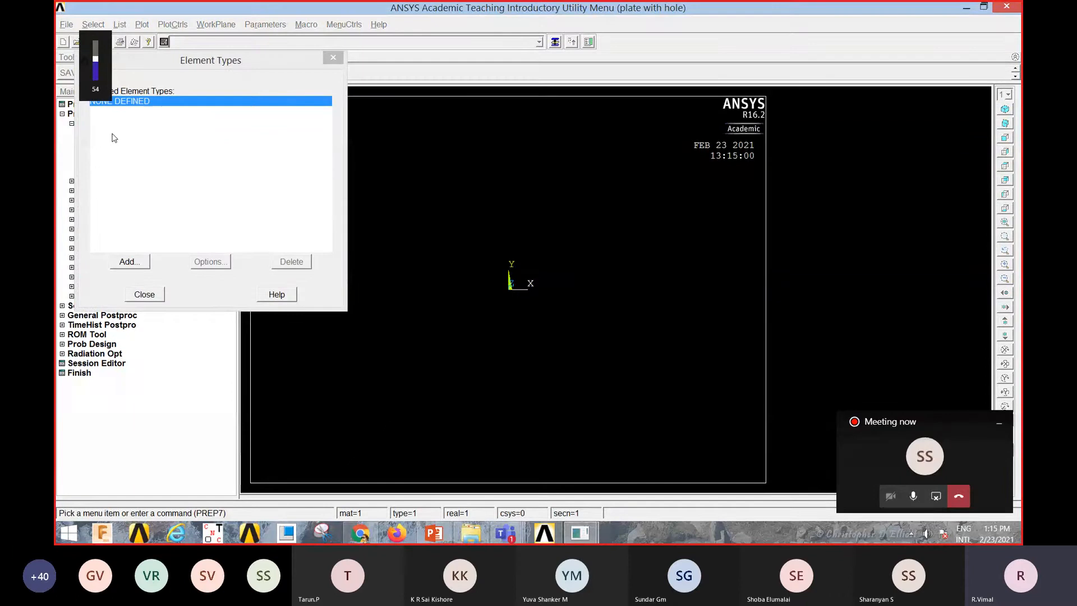
left_click(129, 262)
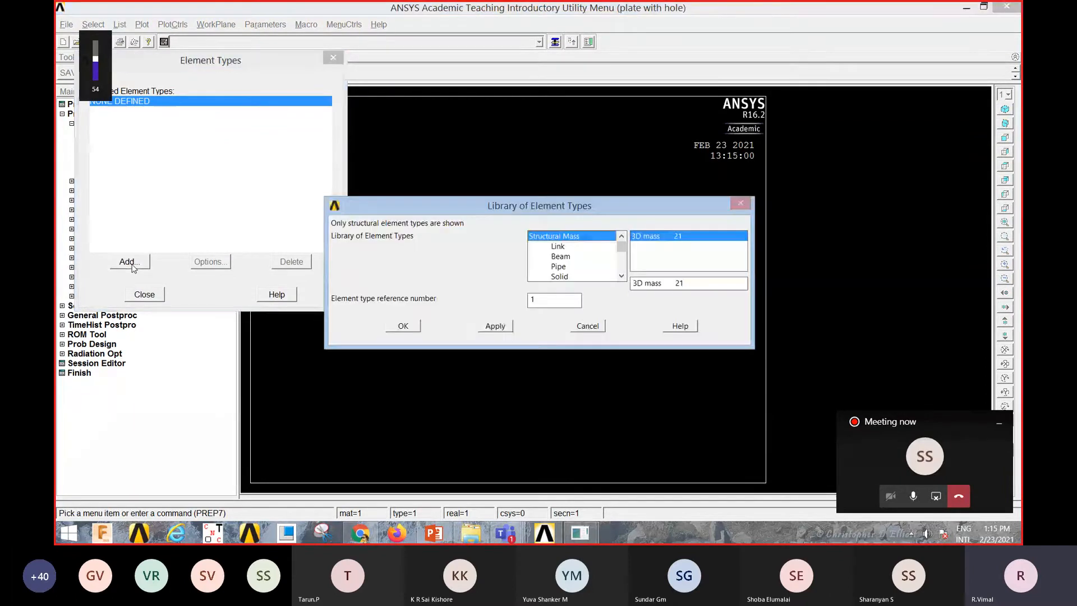
mouse_move(621, 250)
left_mouse_down()
mouse_move(621, 269)
mouse_move(621, 254)
left_mouse_up()
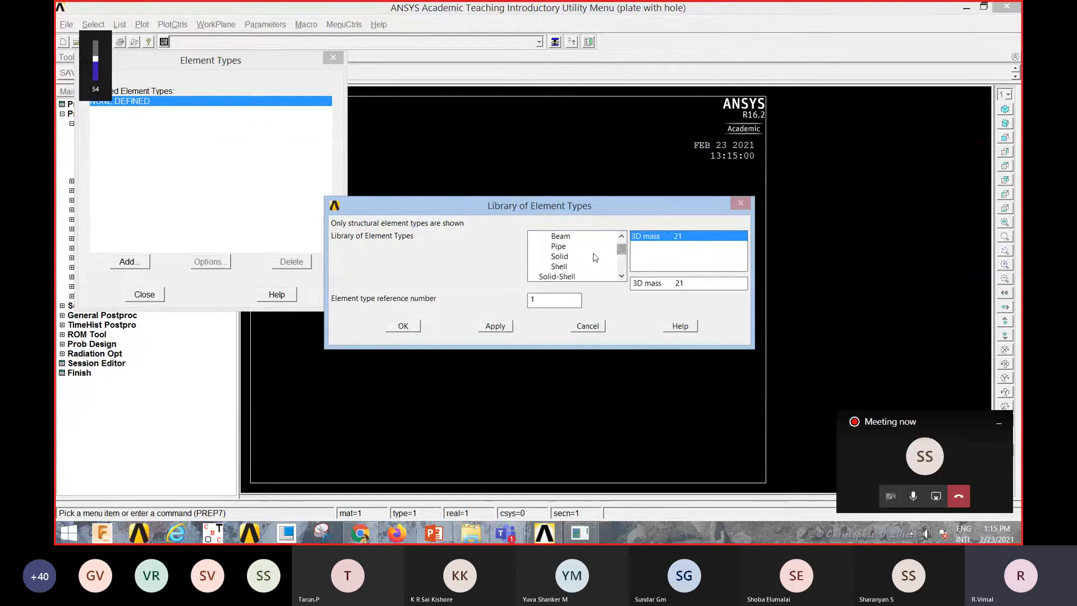
left_click(559, 258)
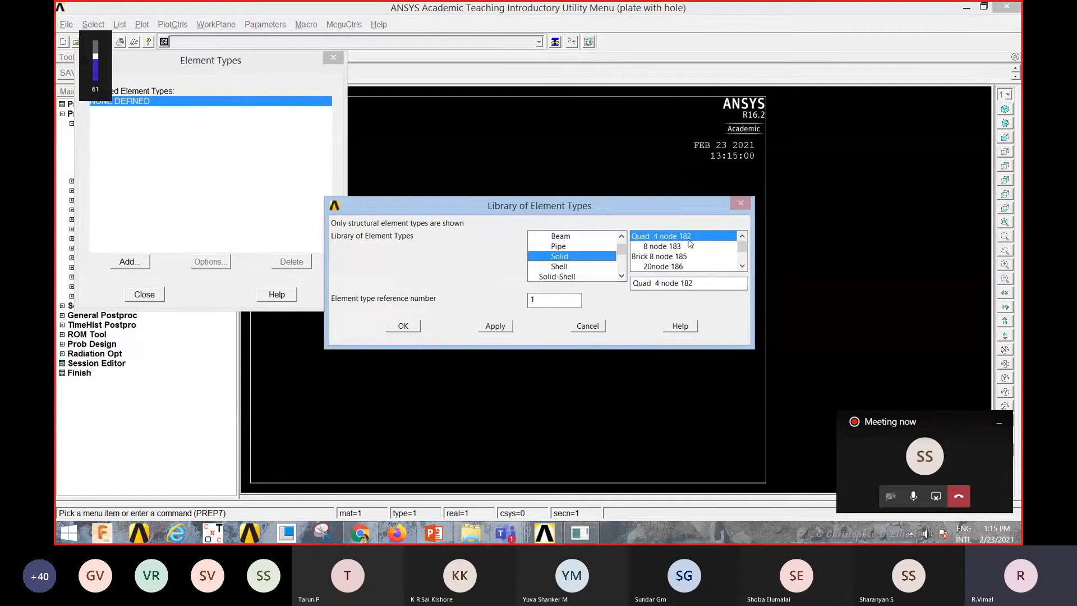
left_click(405, 325)
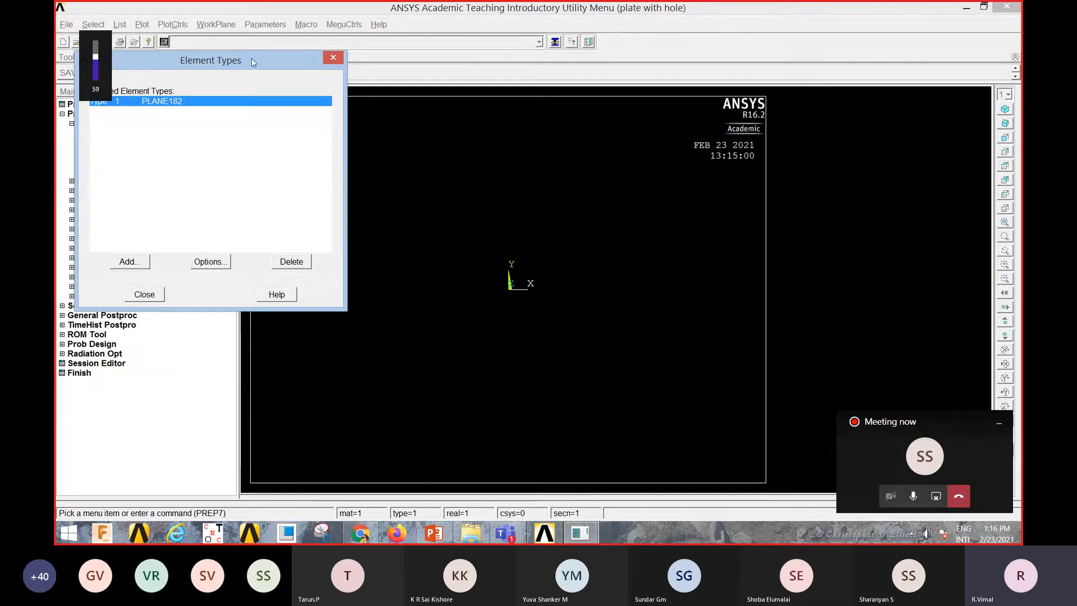
Step: Set the PLANE182 element behavior option to plane stress with thickness and close the element types list
left_click_drag(251, 58, 365, 80)
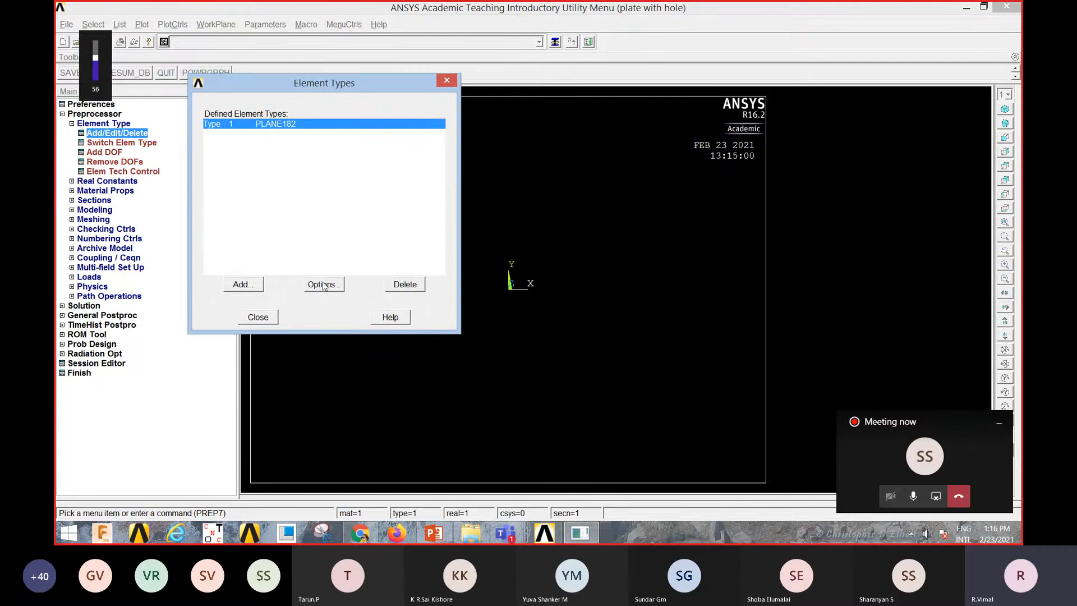
left_click(324, 285)
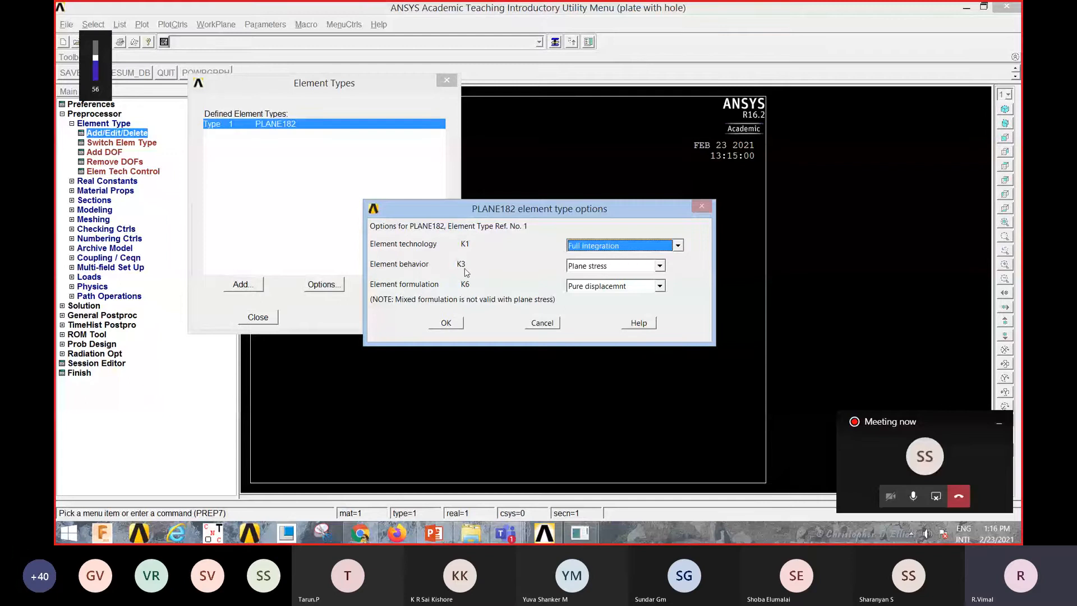
left_click(660, 266)
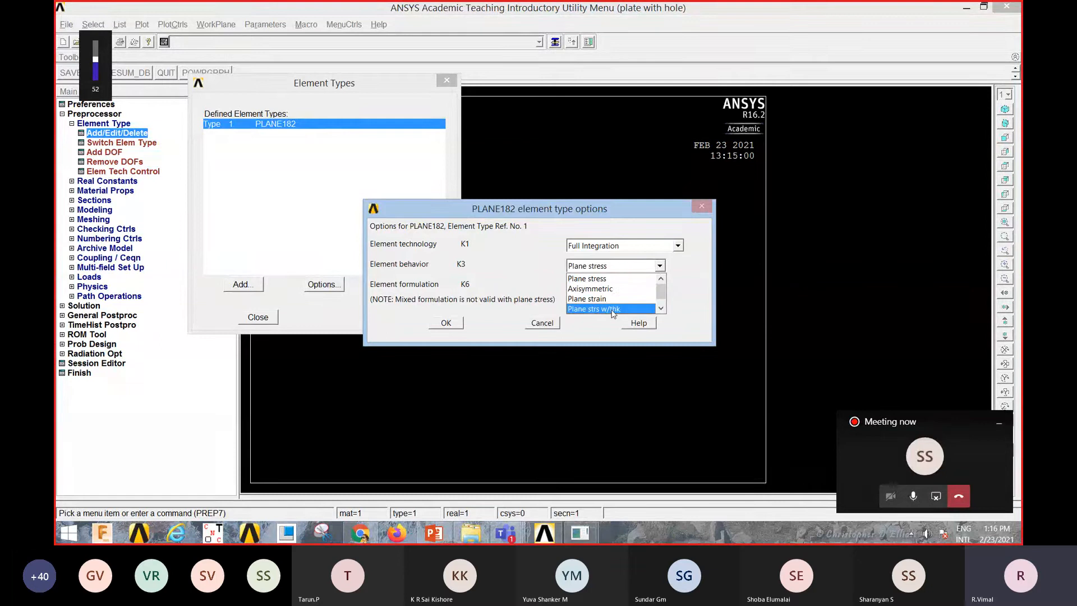
left_click(616, 310)
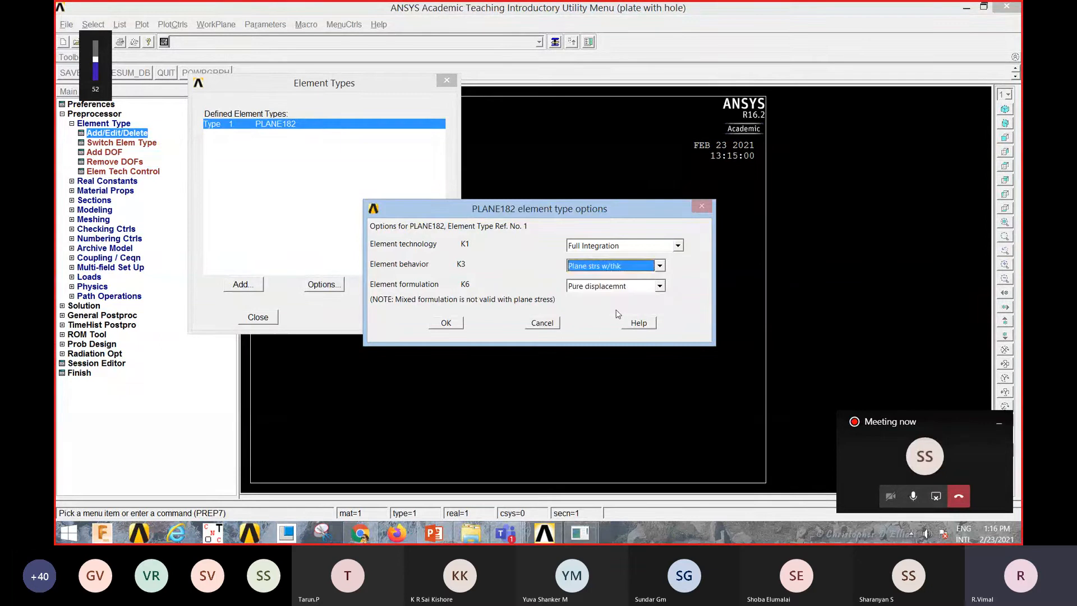
left_click(447, 323)
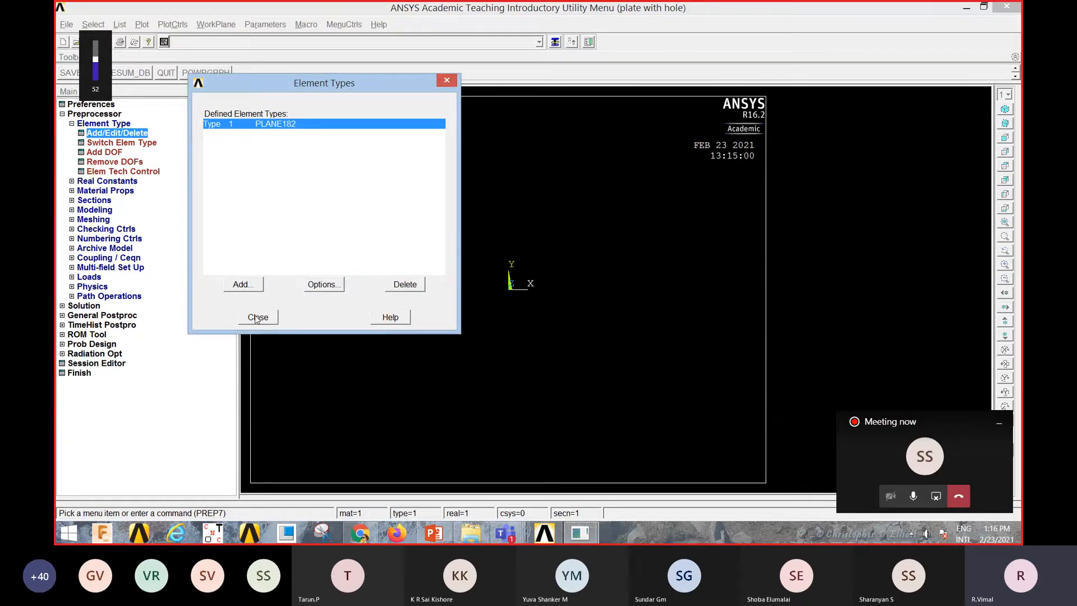
left_click(256, 318)
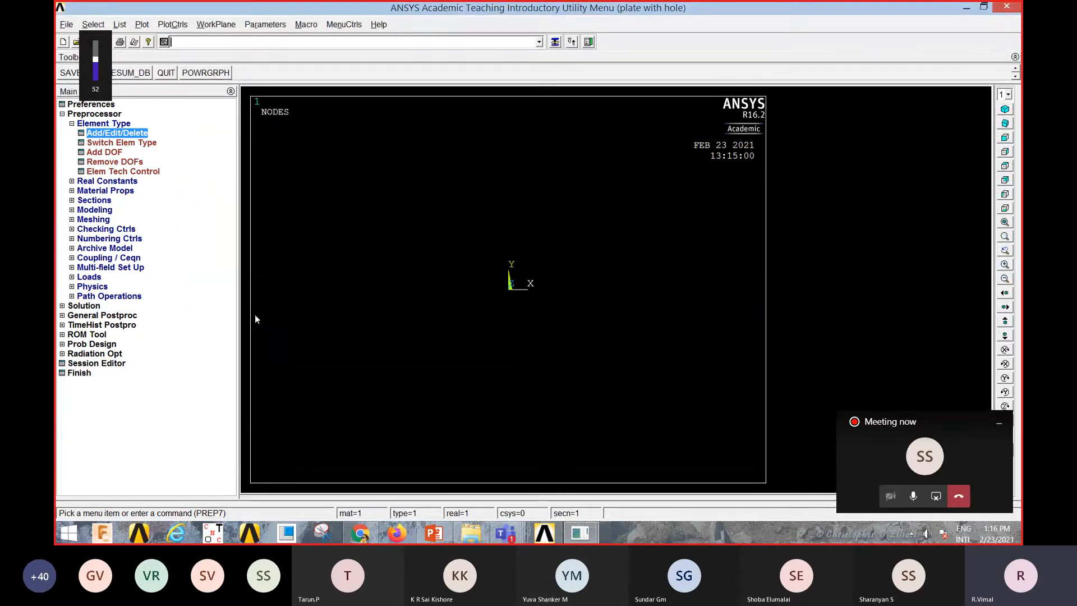
Step: Add real constant set 1 for PLANE182, entering the plate thickness, and close the real constants list
left_click(107, 181)
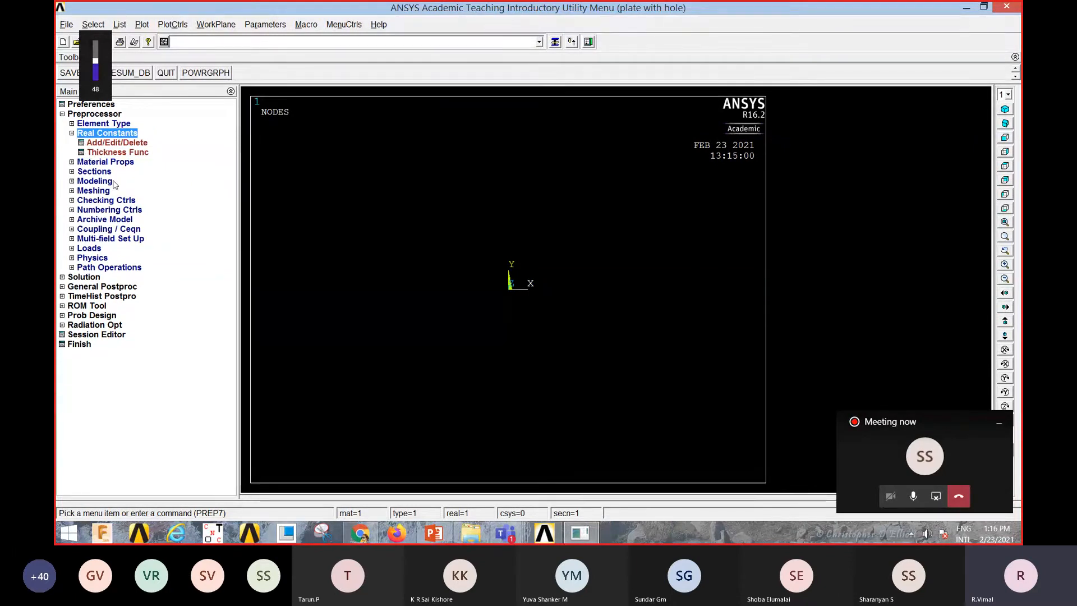
left_click(97, 53)
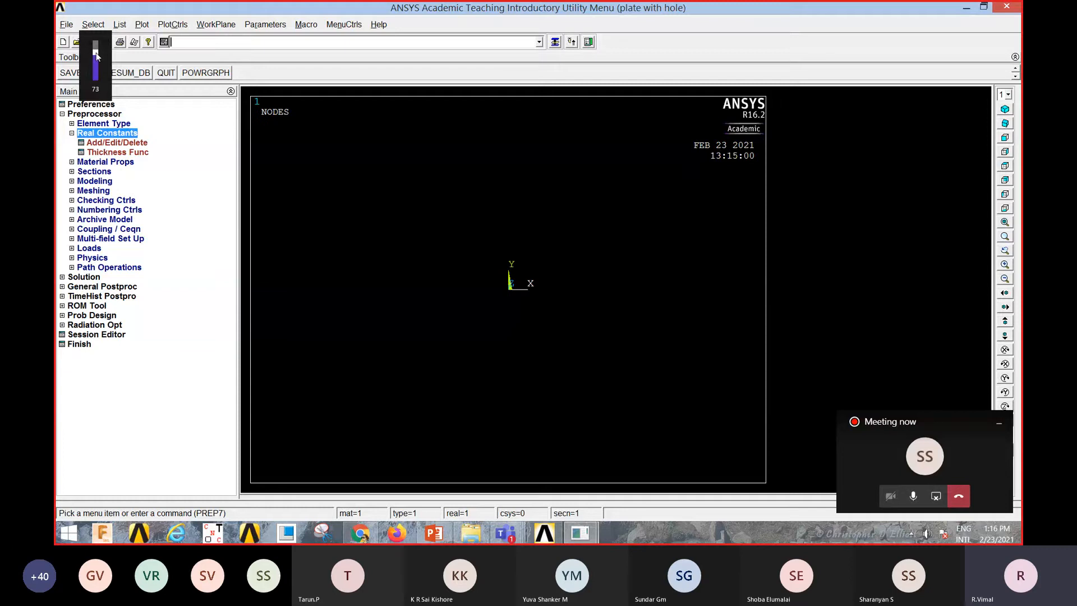
left_click_drag(96, 50, 96, 39)
left_click(118, 143)
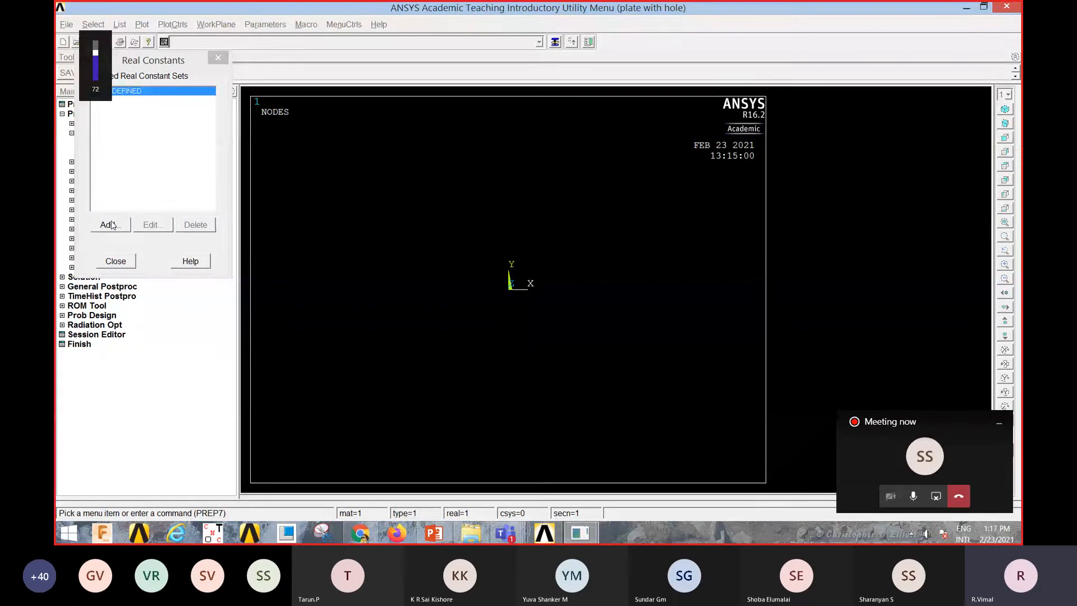
left_click(111, 225)
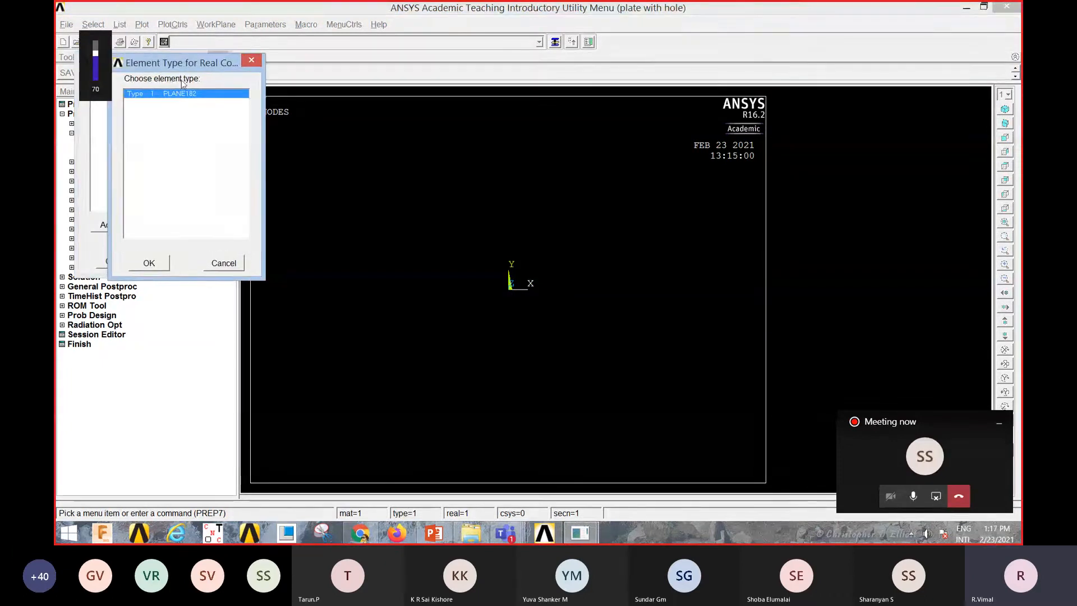
left_click(149, 264)
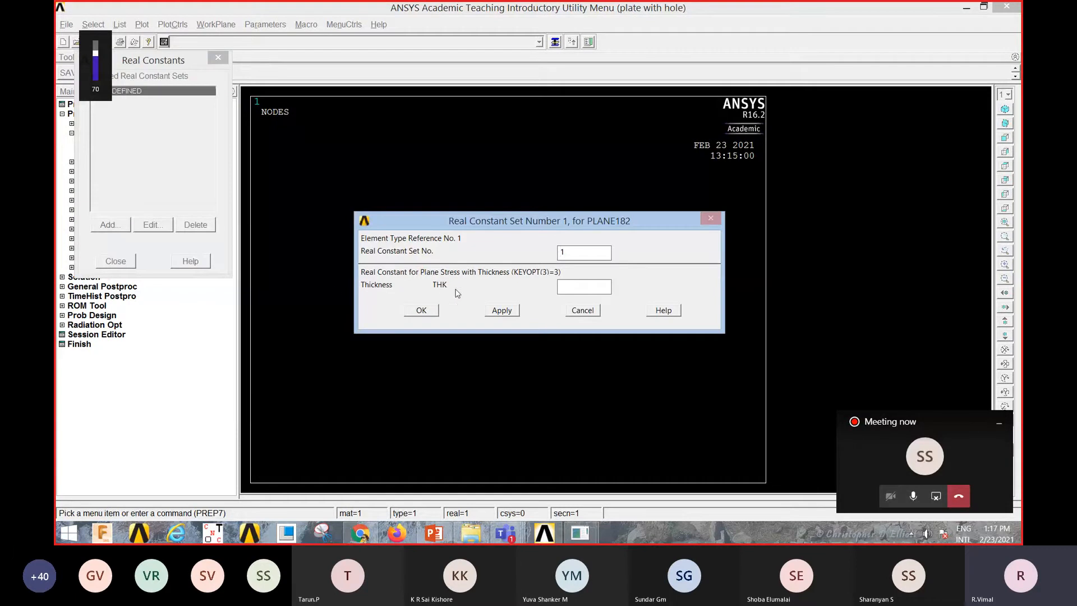
left_click(568, 285)
left_click(429, 312)
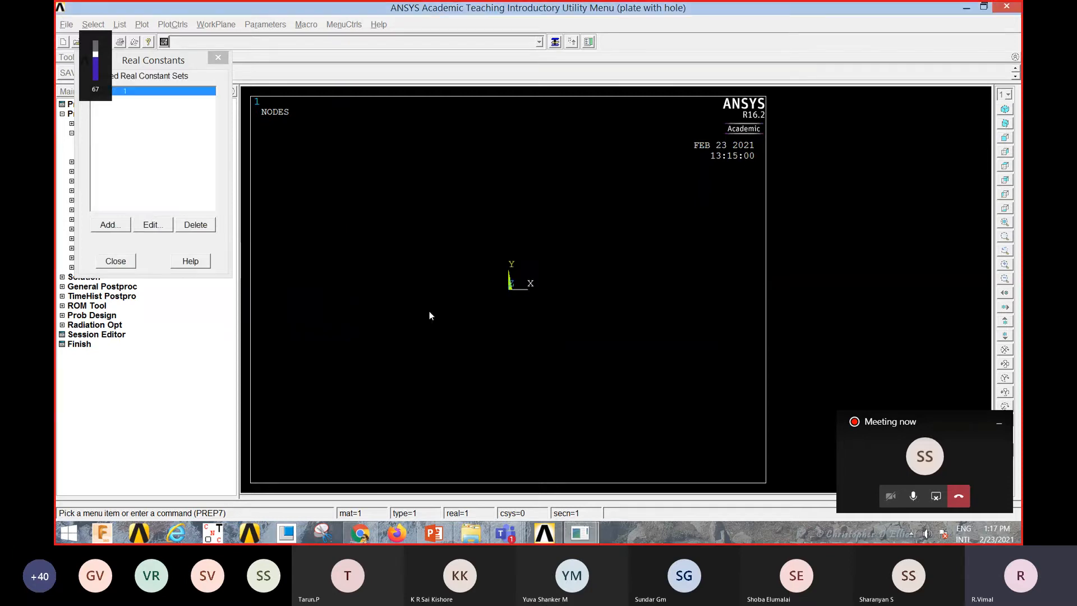
left_click(127, 264)
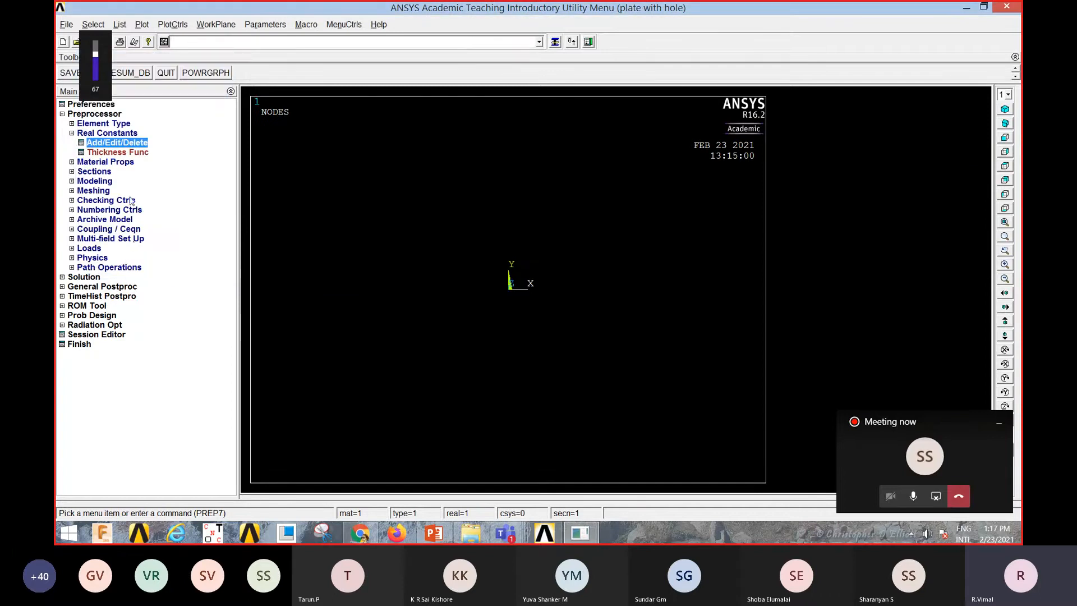
Step: Define a linear elastic isotropic material with EX 2e11 and PRXY 0.3, then exit the material models window
left_click(108, 163)
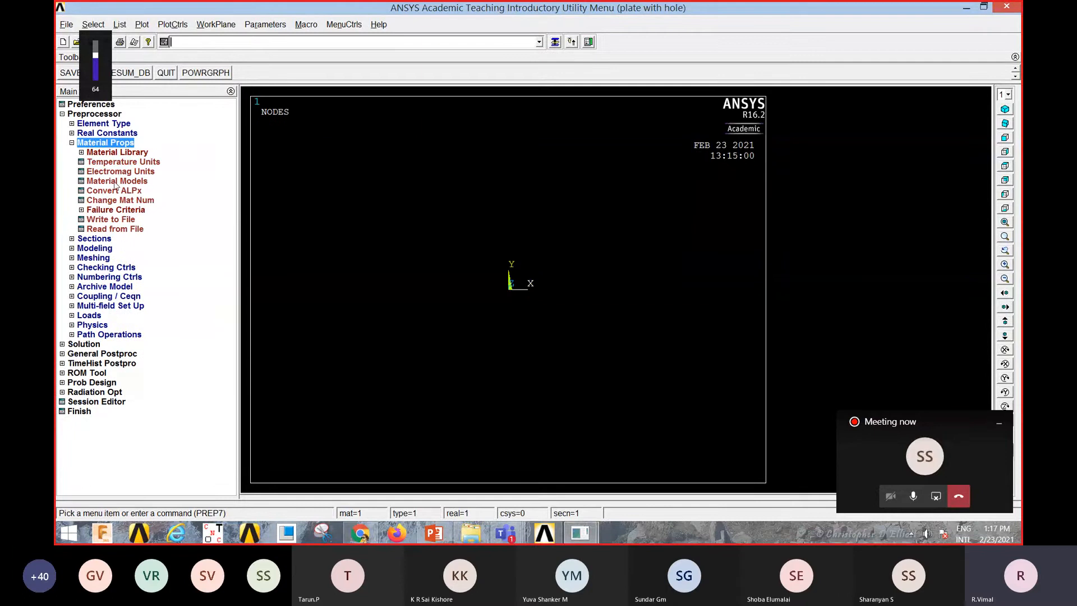
left_click(118, 184)
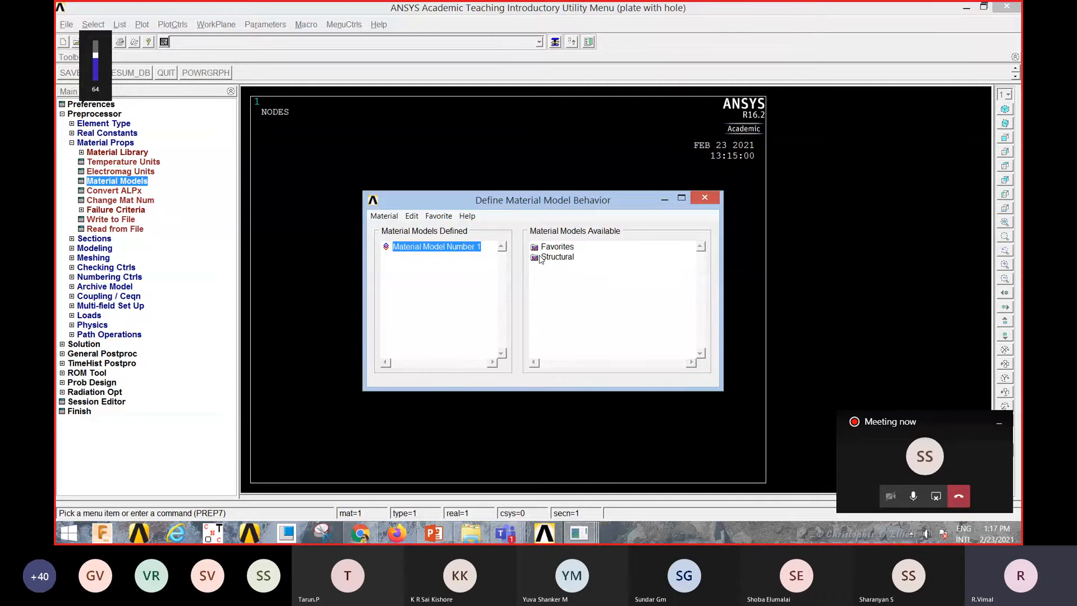
double_click(555, 257)
double_click(562, 268)
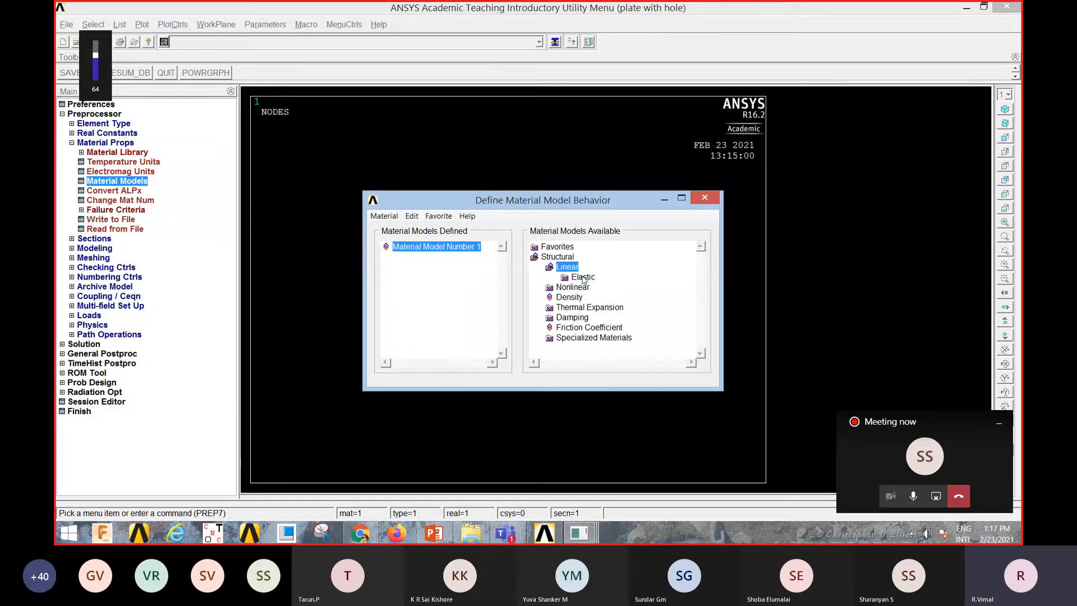
double_click(584, 277)
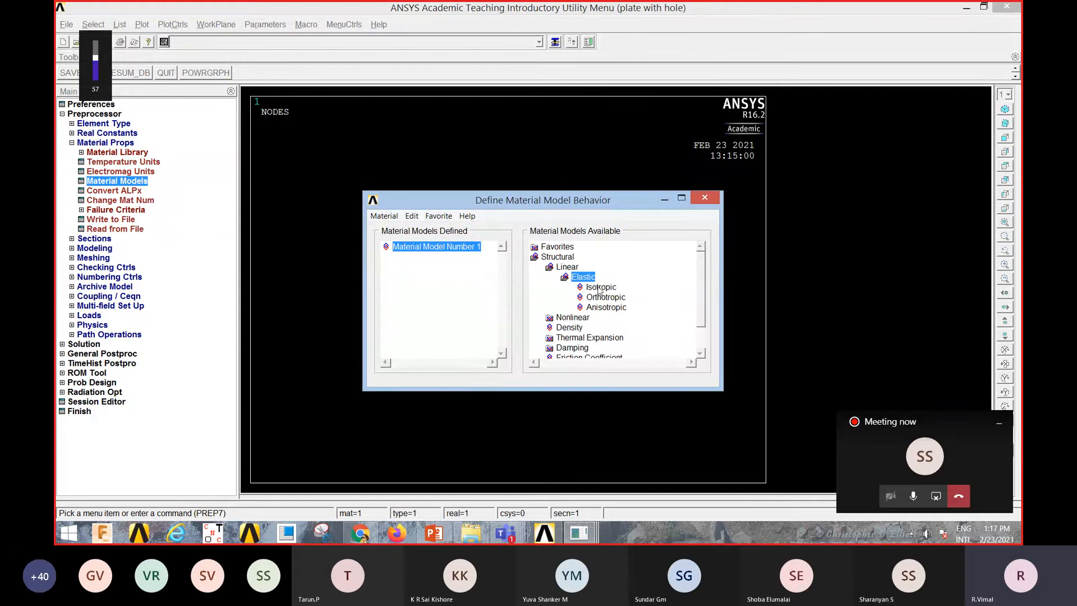
double_click(599, 288)
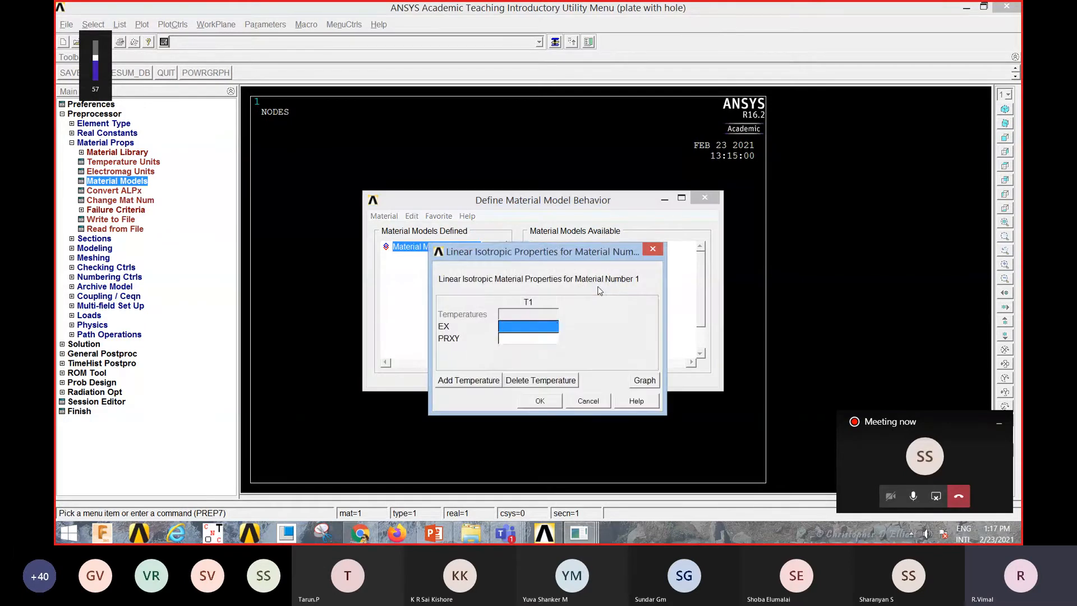
type("2e11")
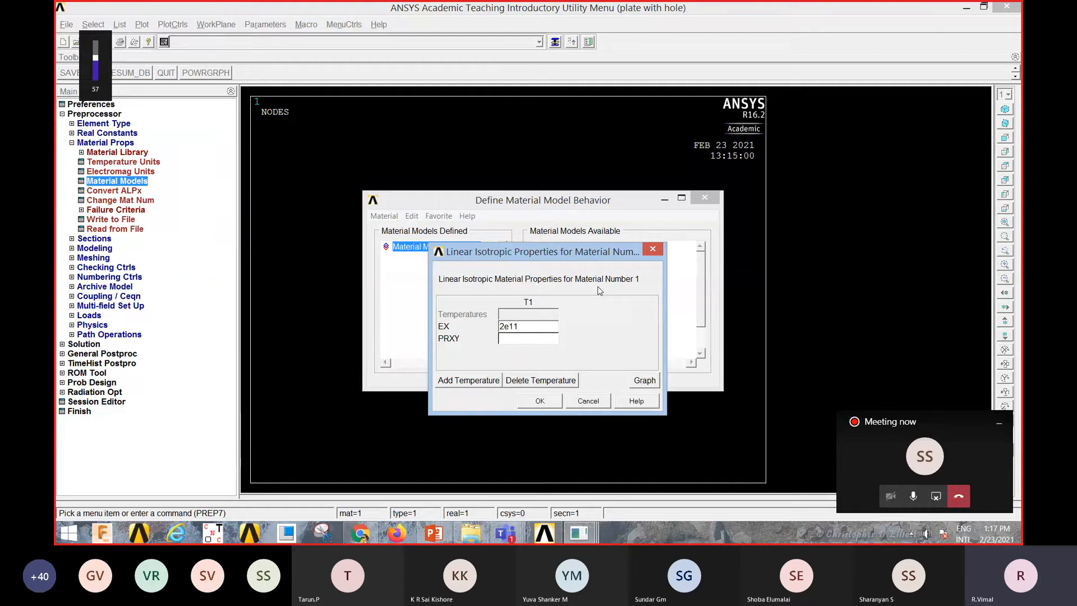
left_click(537, 342)
type("0.3")
left_click(540, 401)
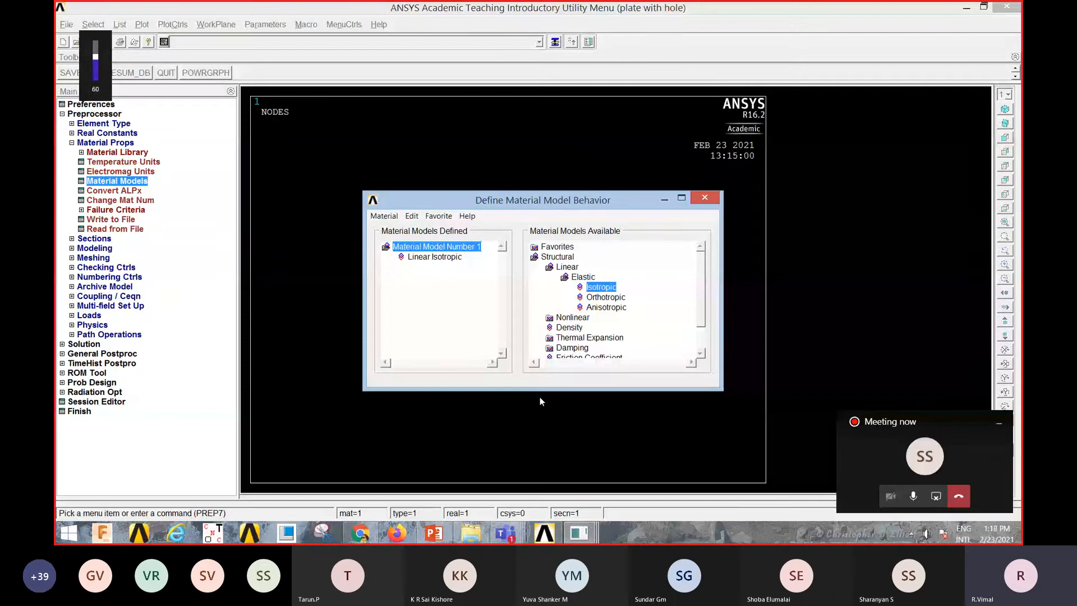
left_click(390, 219)
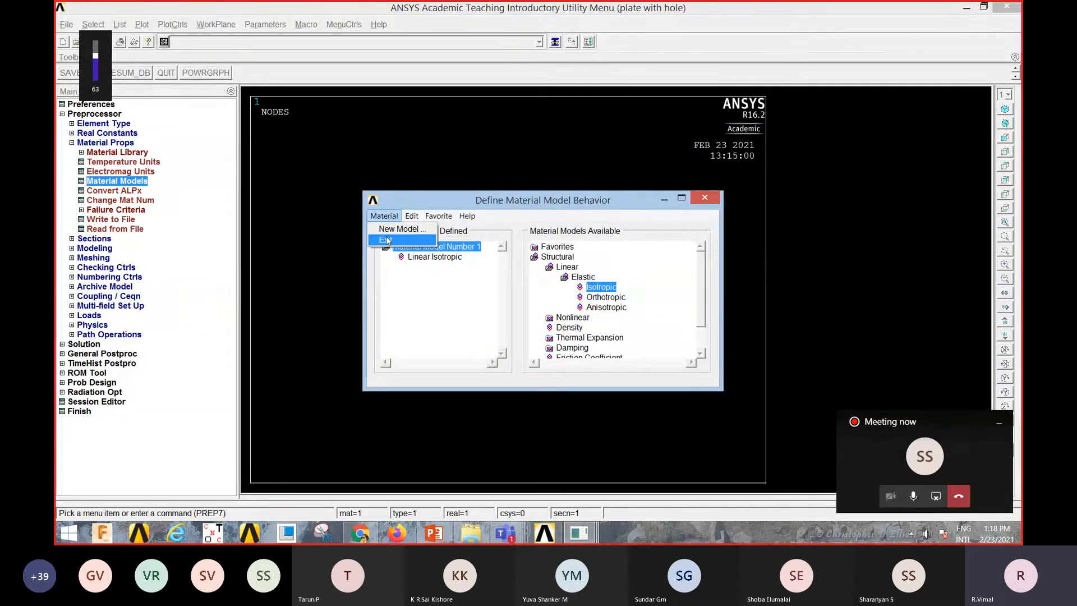
left_click(386, 239)
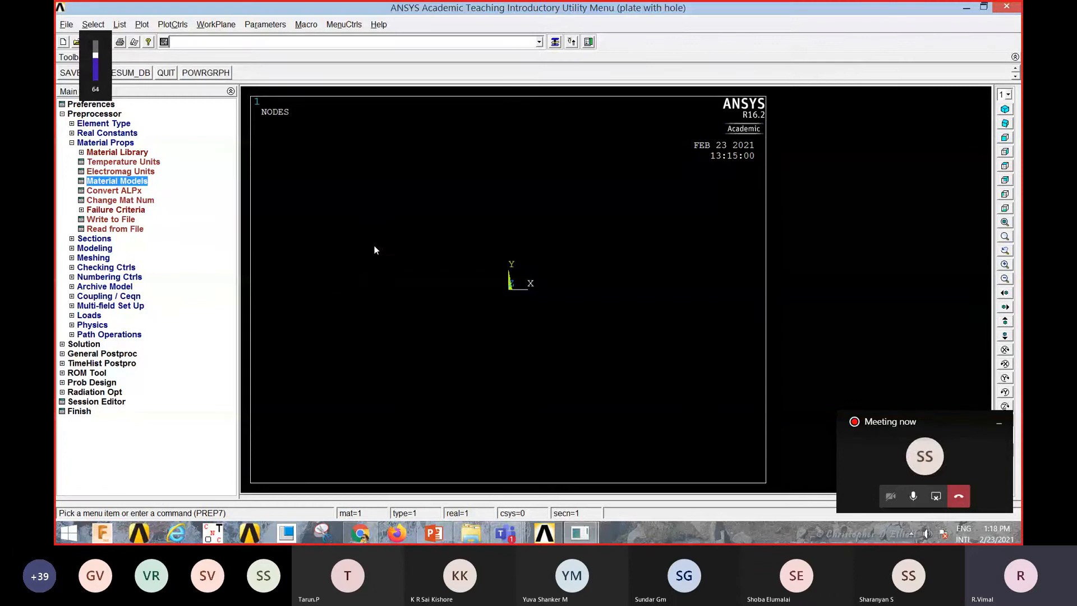
Step: Create a rectangular area by two corners with WP X 0, WP Y 0, width 1 and height 1
left_click(98, 143)
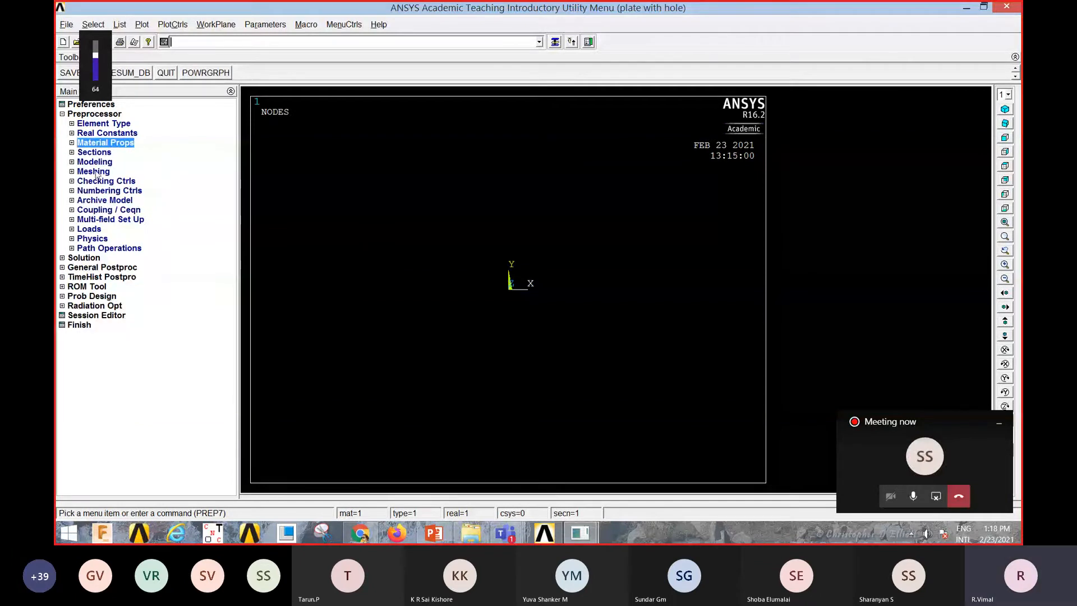
left_click(97, 163)
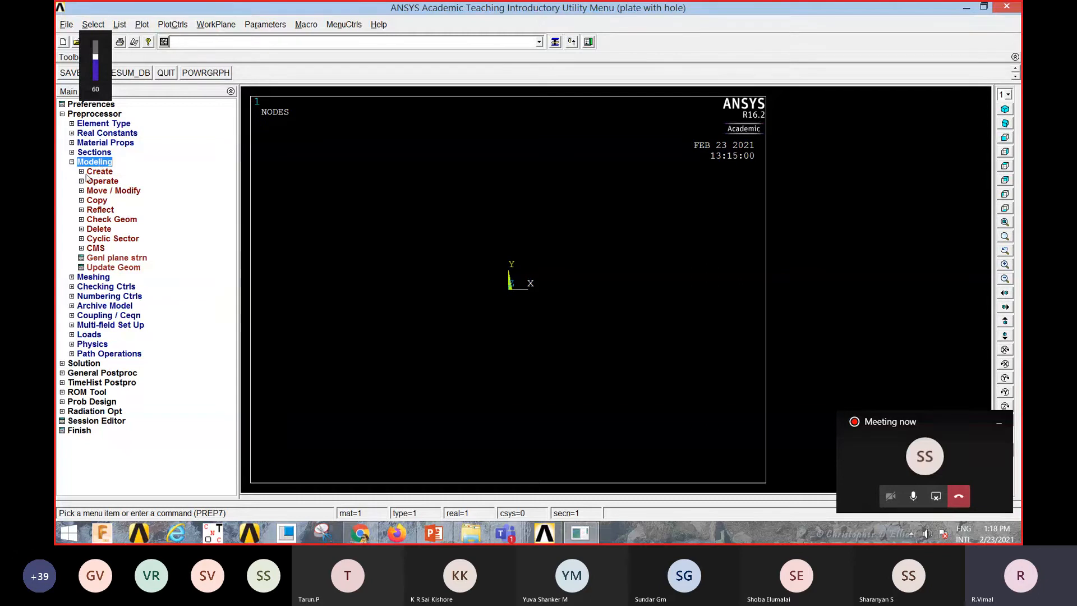
left_click(82, 172)
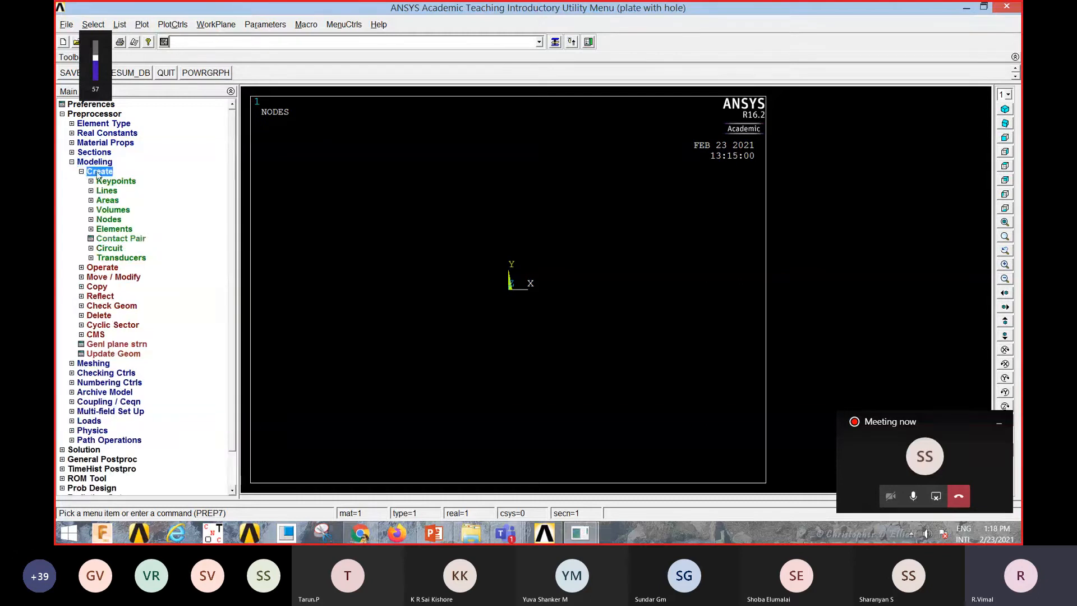
left_click(92, 201)
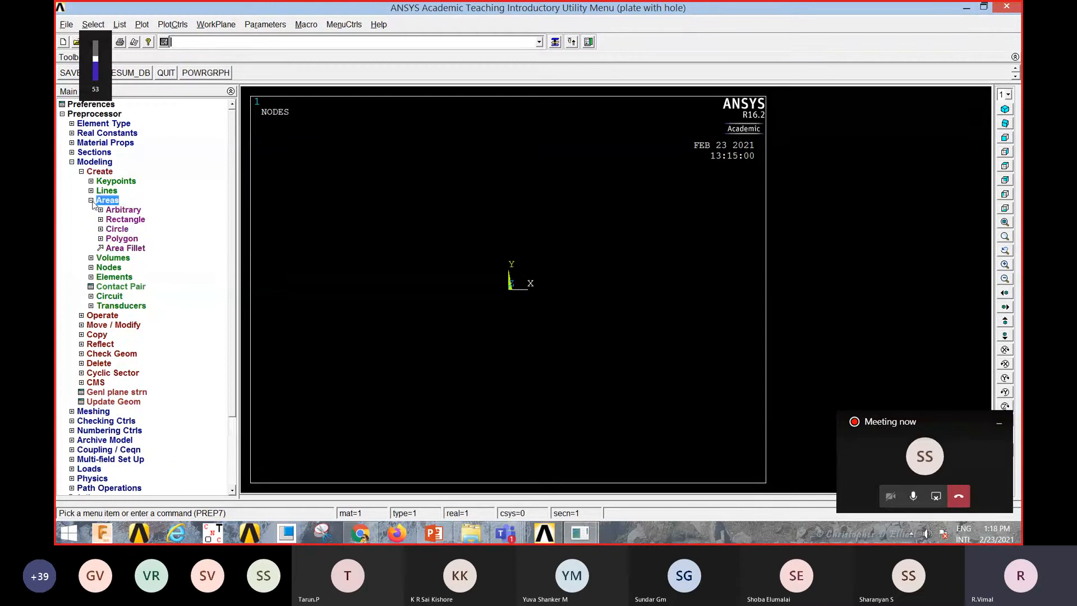
left_click(130, 221)
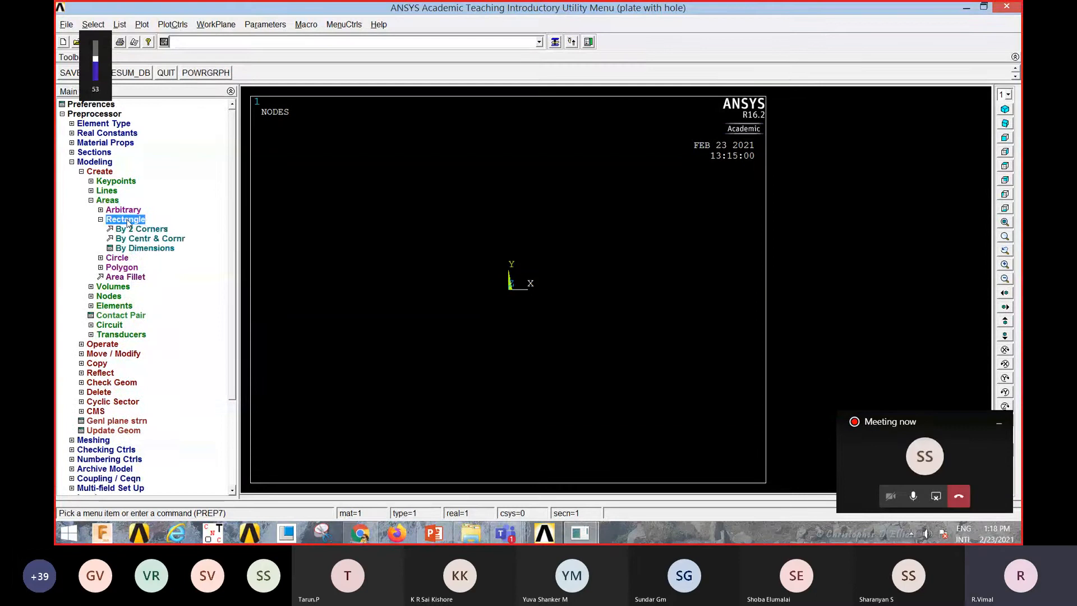
left_click(152, 230)
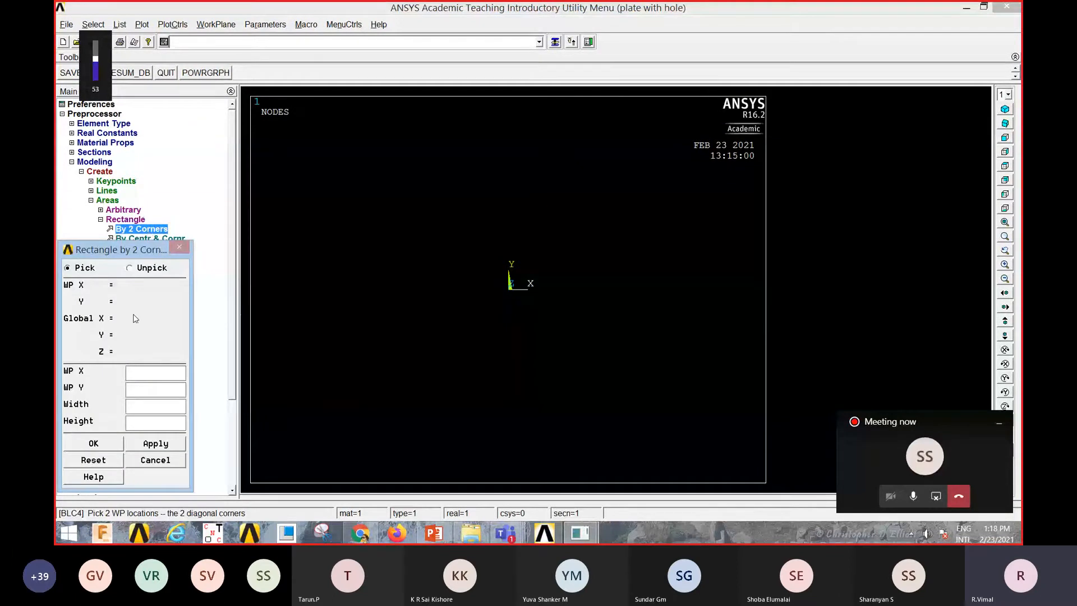
left_click_drag(135, 249, 189, 234)
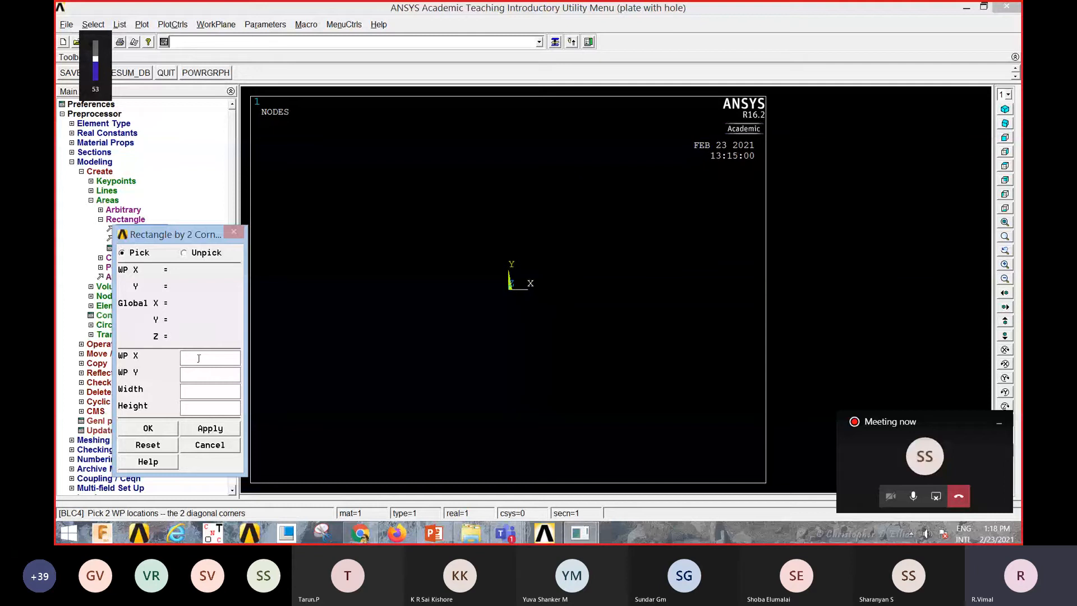
type("0")
type("0")
type("1")
type("1")
left_click(210, 429)
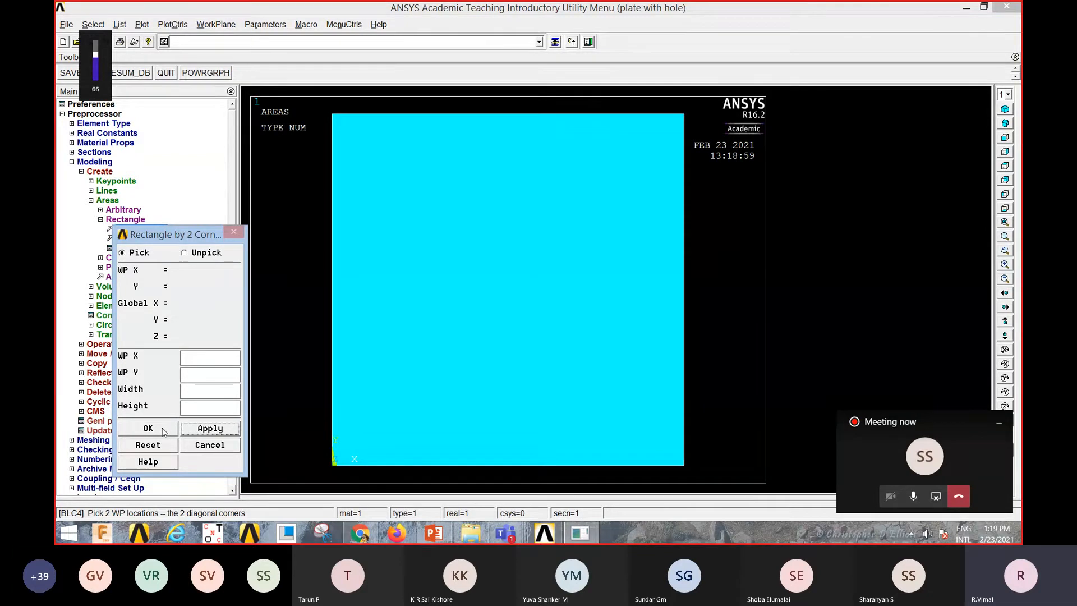
left_click(163, 430)
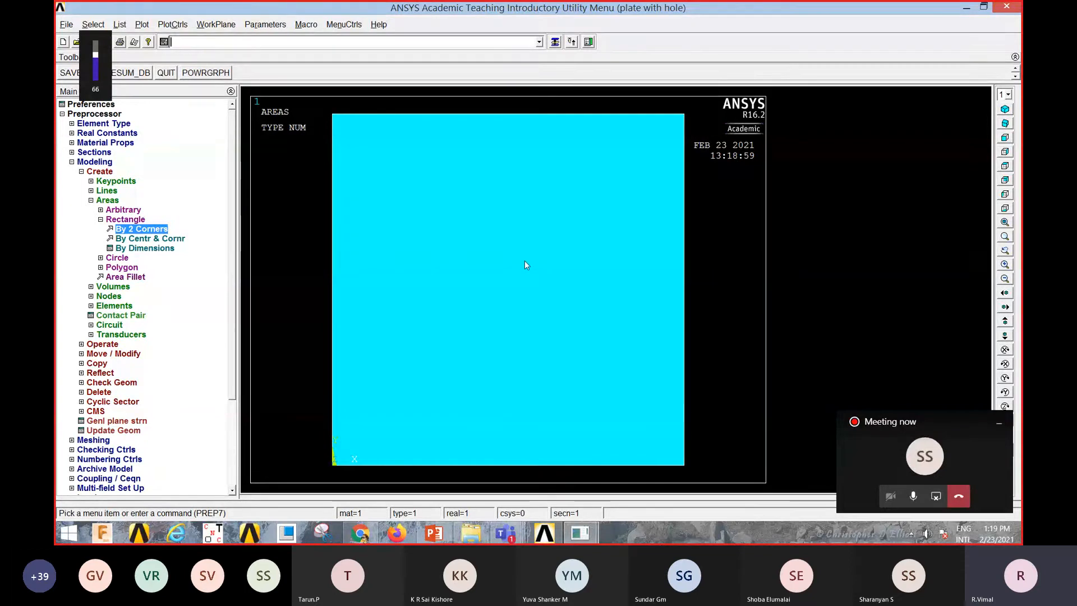
Step: Switch the plot colours to reverse video
left_click(172, 25)
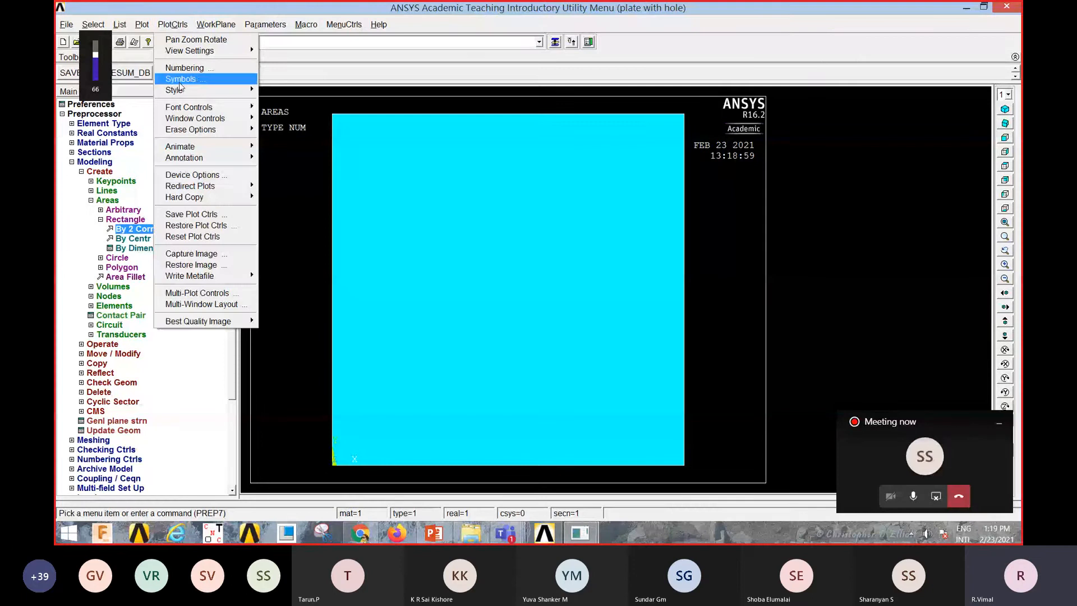
mouse_move(186, 91)
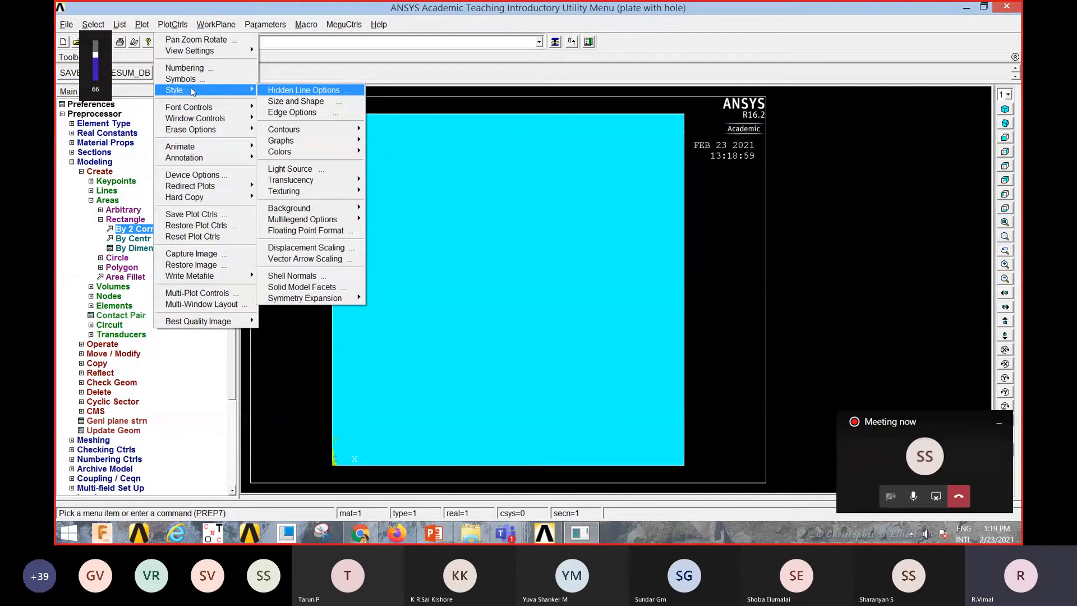
left_click(189, 91)
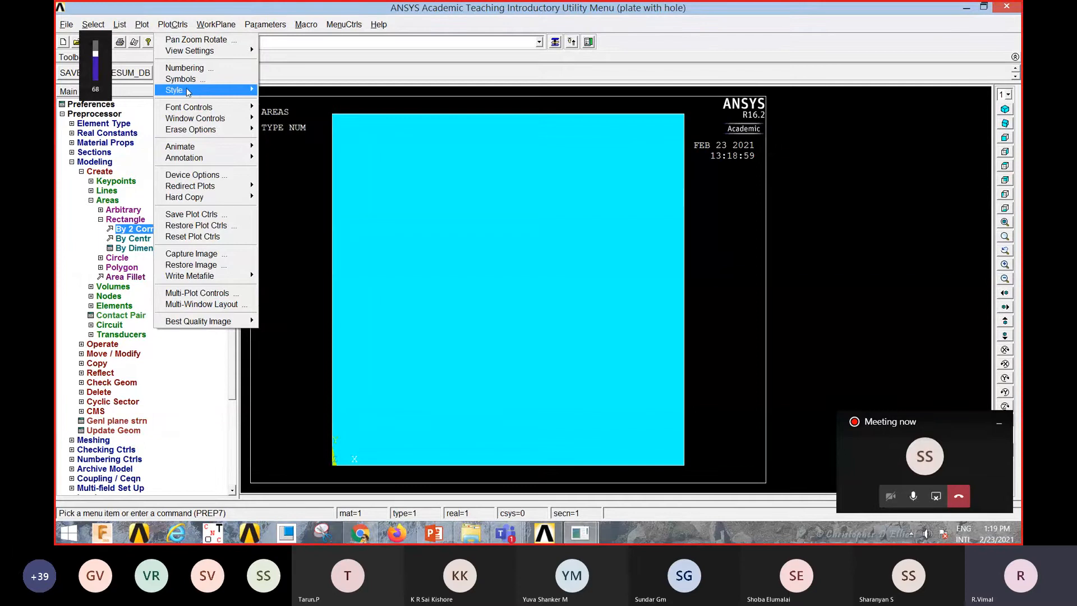
left_click(189, 91)
mouse_move(281, 149)
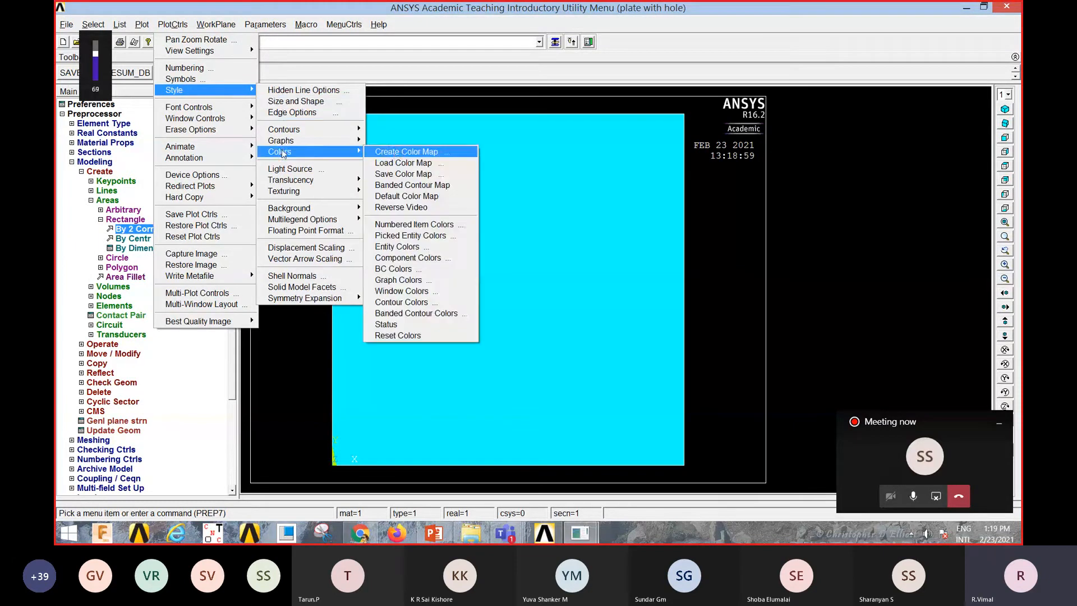
left_click(396, 207)
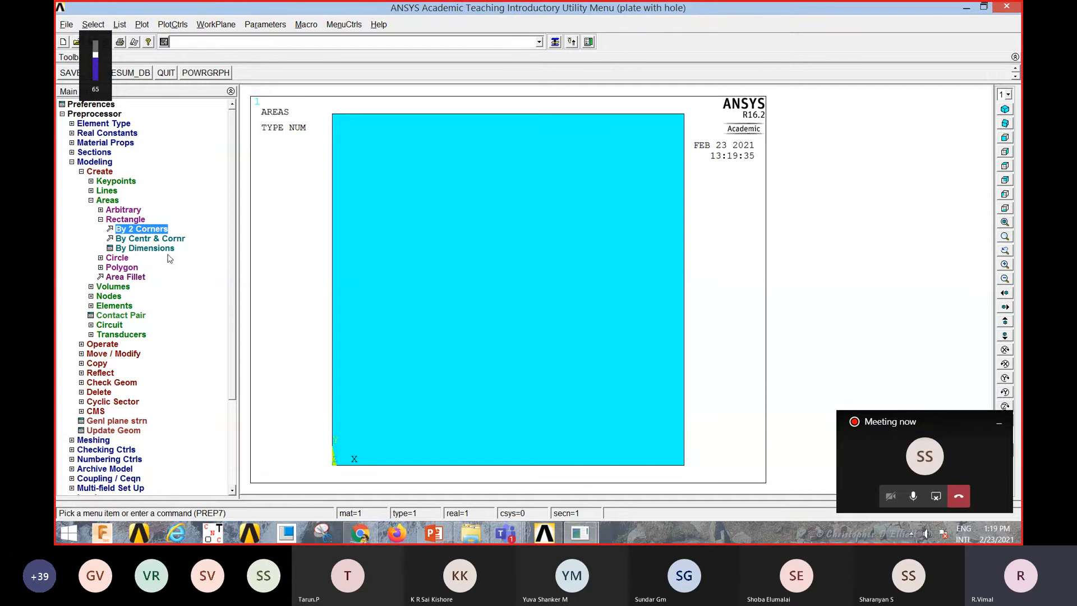
Step: Create a solid circle centred at WP X 0.5, WP Y 0.5 with a radius of about 0.1
left_click(117, 258)
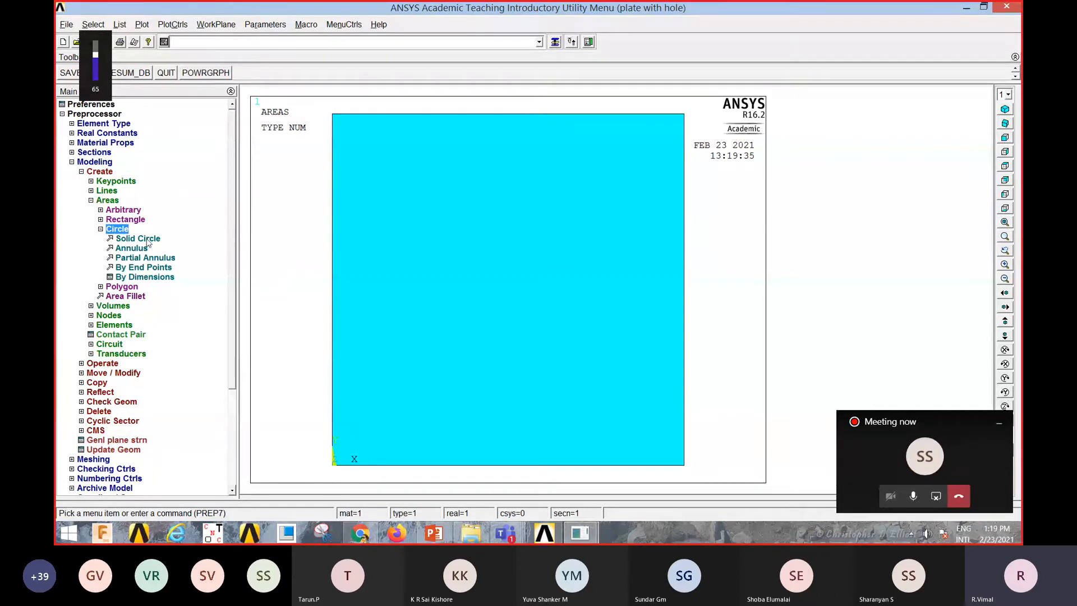
left_click(146, 239)
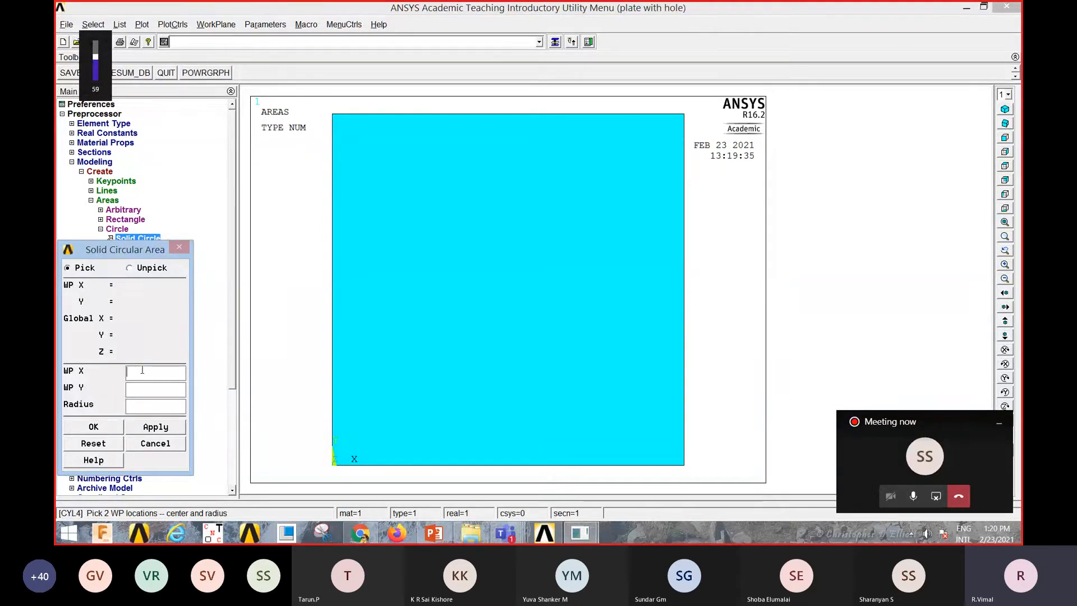
type(".5")
left_click(151, 393)
type(".5.")
left_click(148, 428)
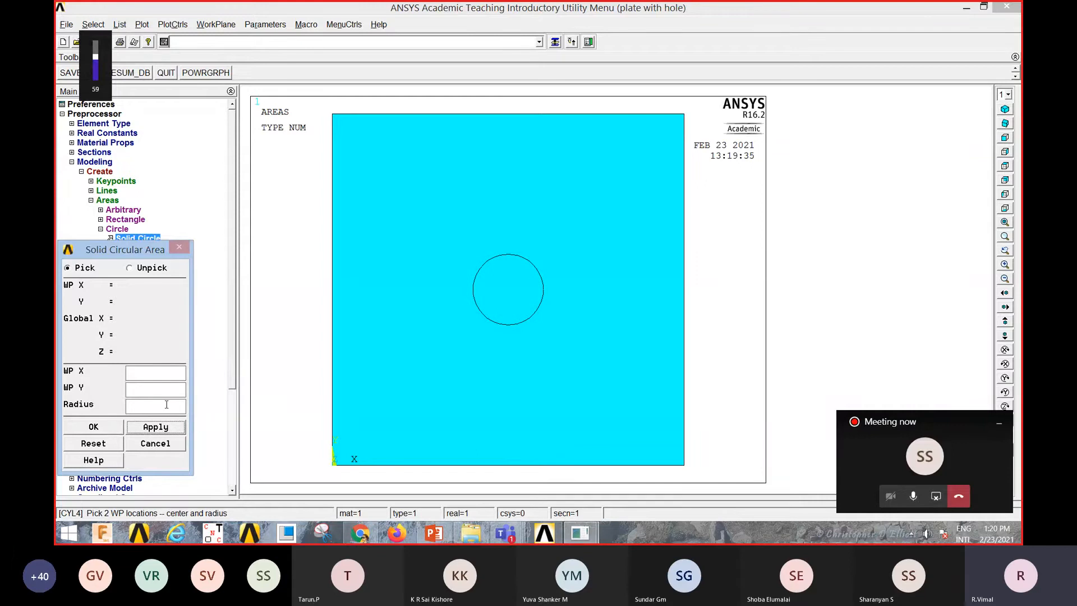
left_click(111, 429)
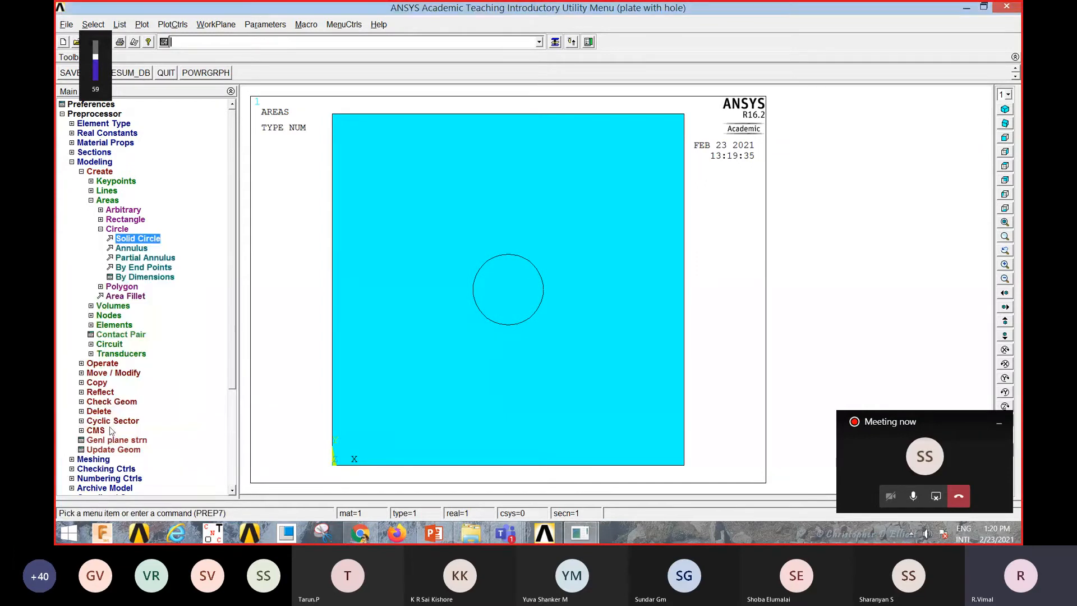
Step: Subtract the circular area from the rectangular plate area to form the hole
left_click(108, 174)
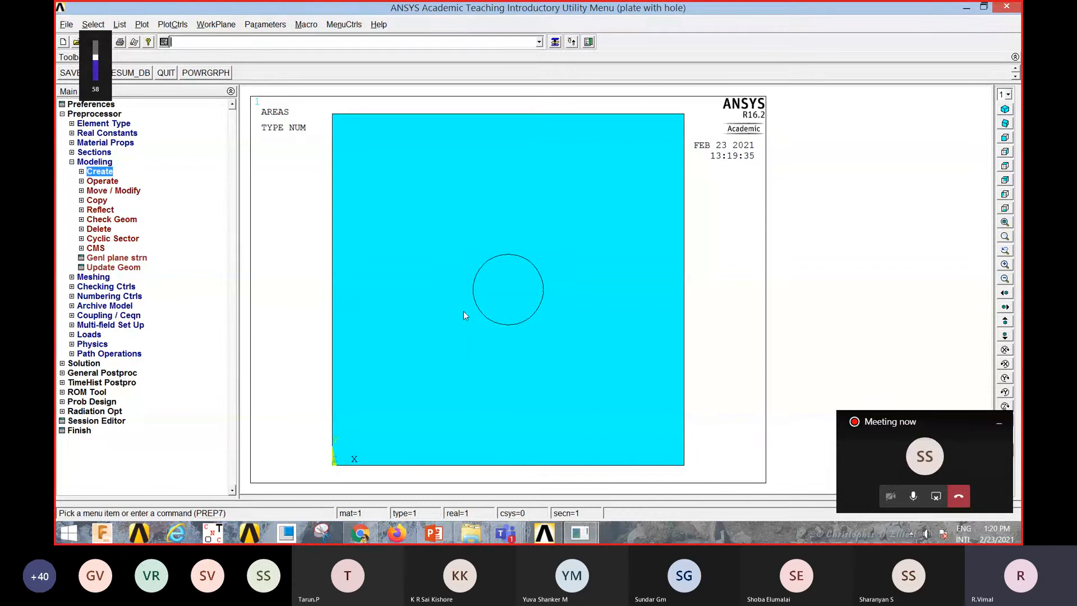
left_click(104, 183)
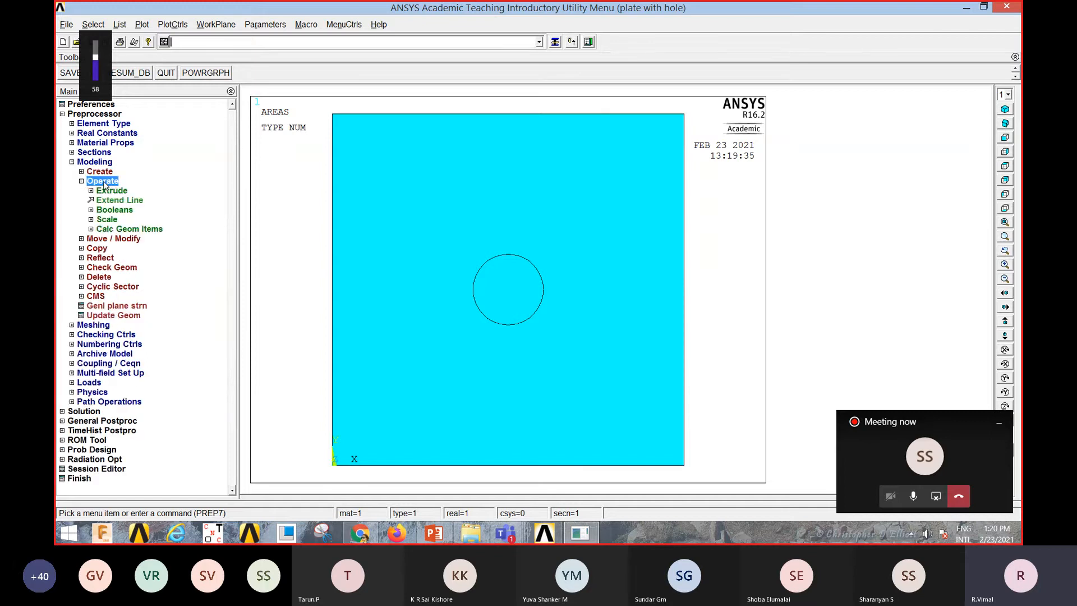
left_click(117, 210)
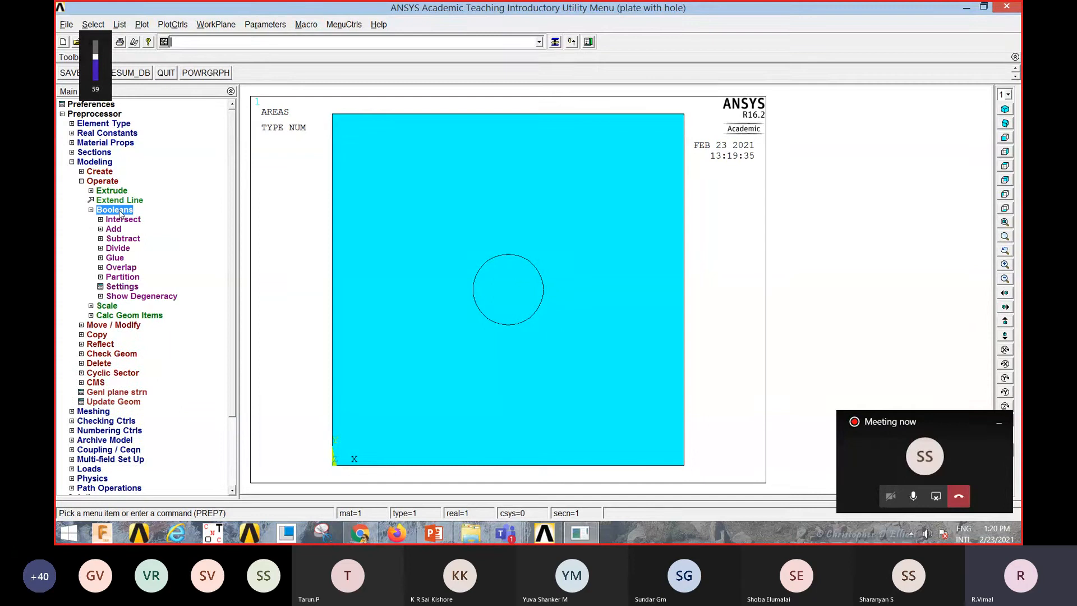
left_click(125, 238)
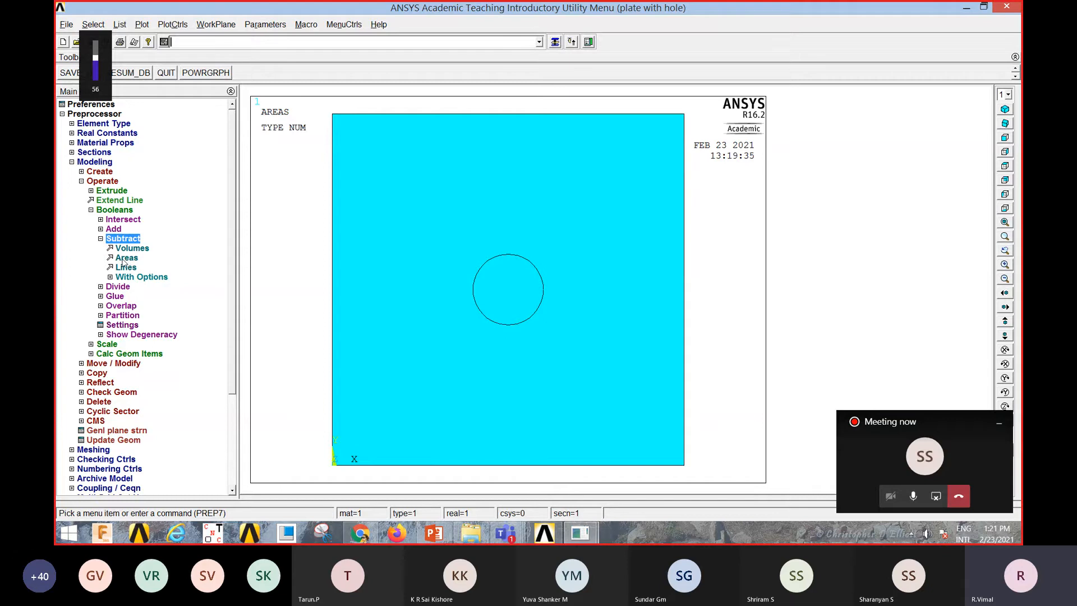
left_click(132, 261)
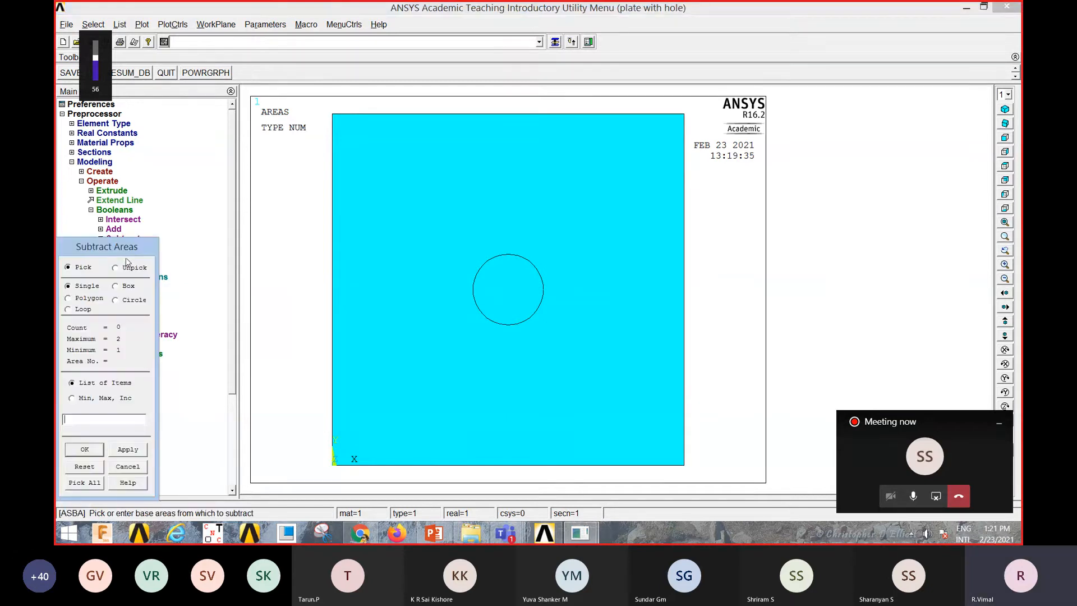
left_click_drag(128, 251, 191, 224)
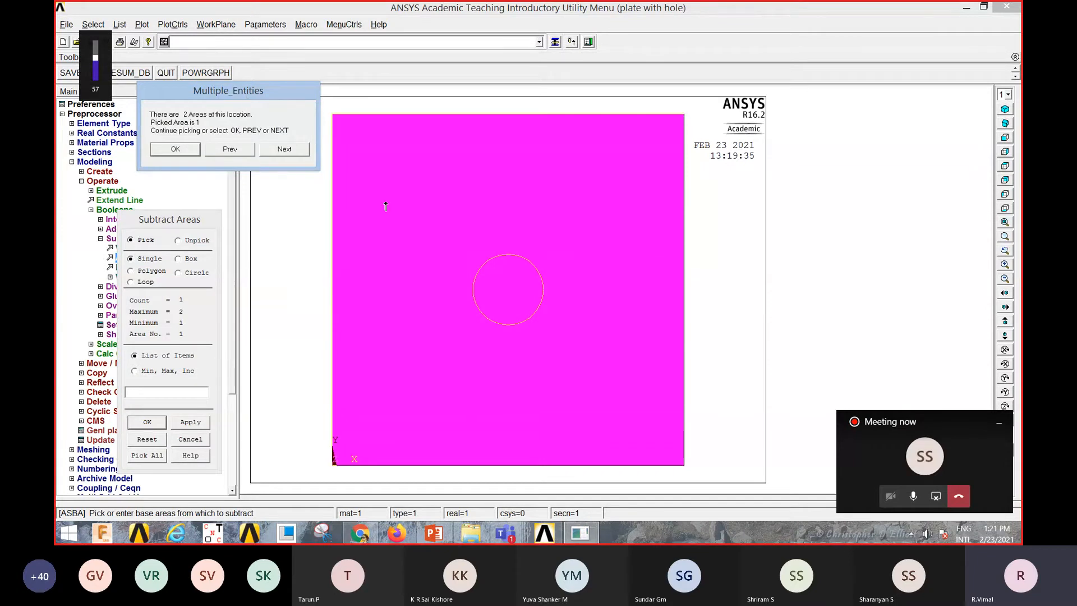
left_click(148, 424)
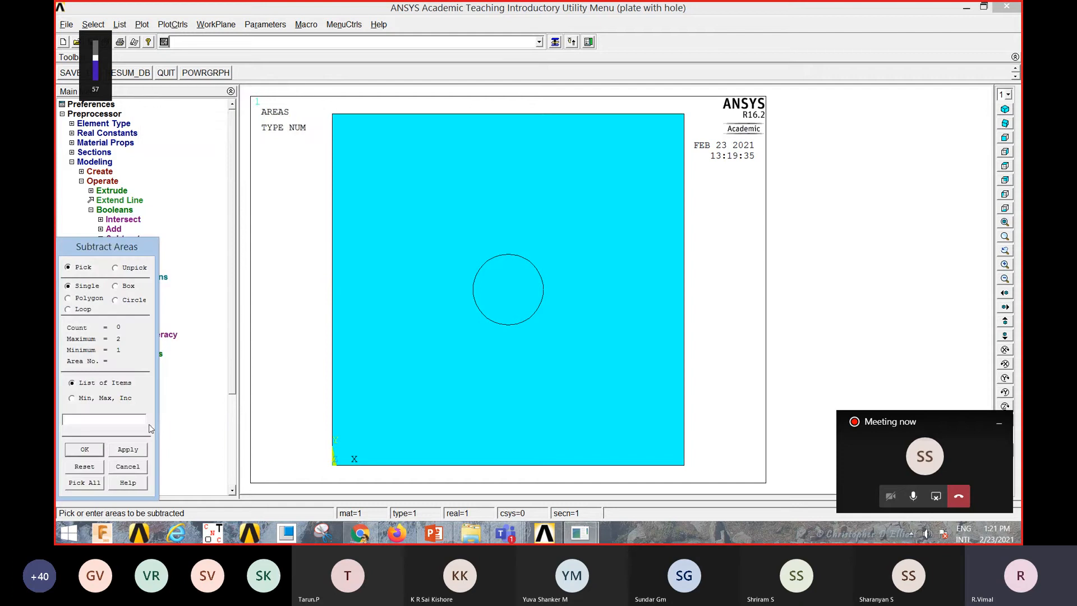
left_click(381, 376)
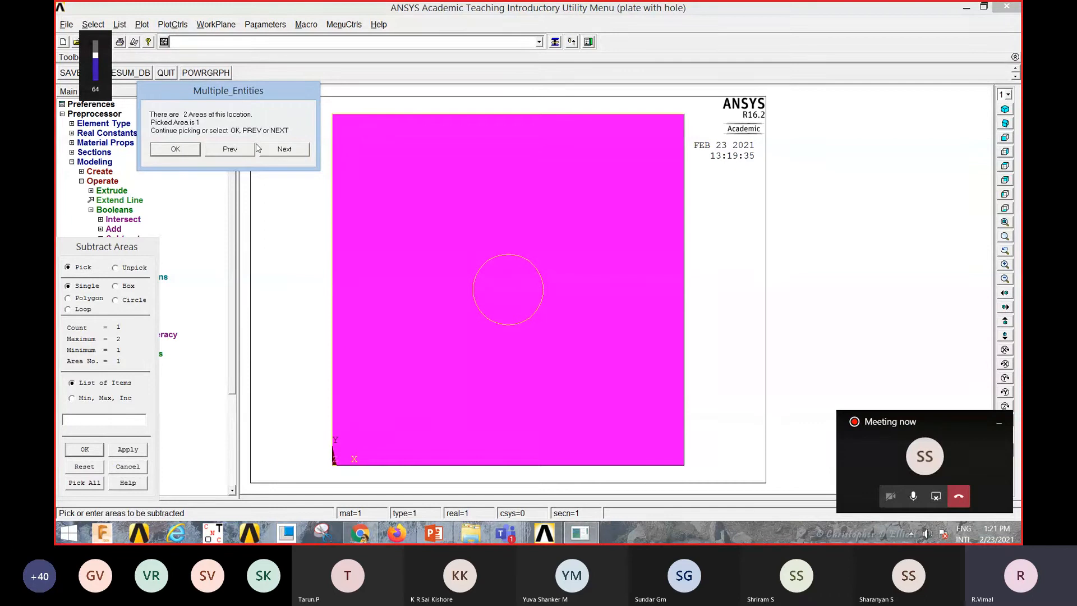
left_click(284, 152)
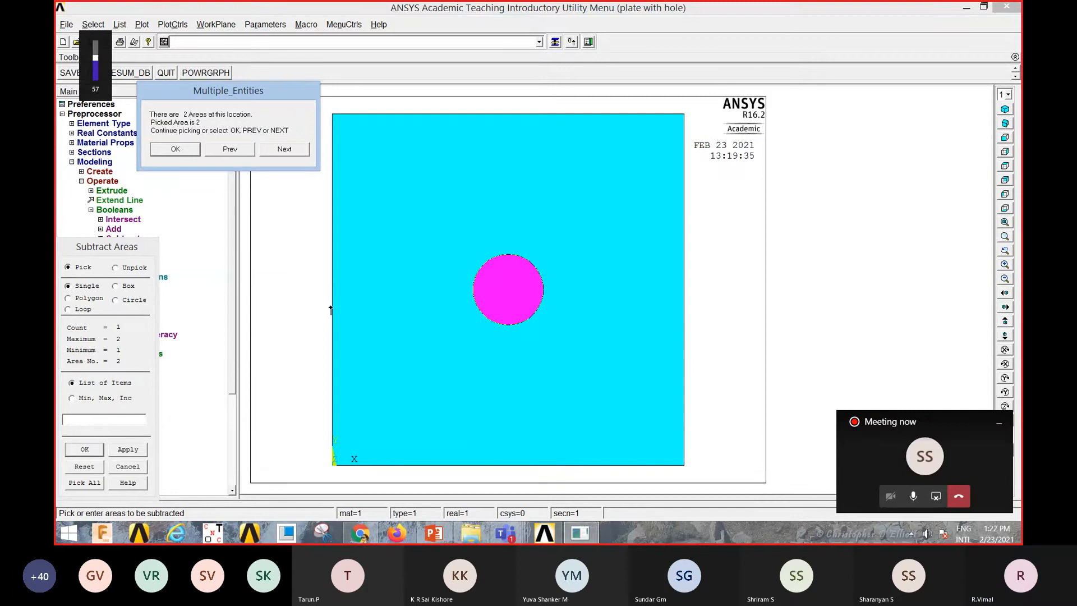
left_click(93, 452)
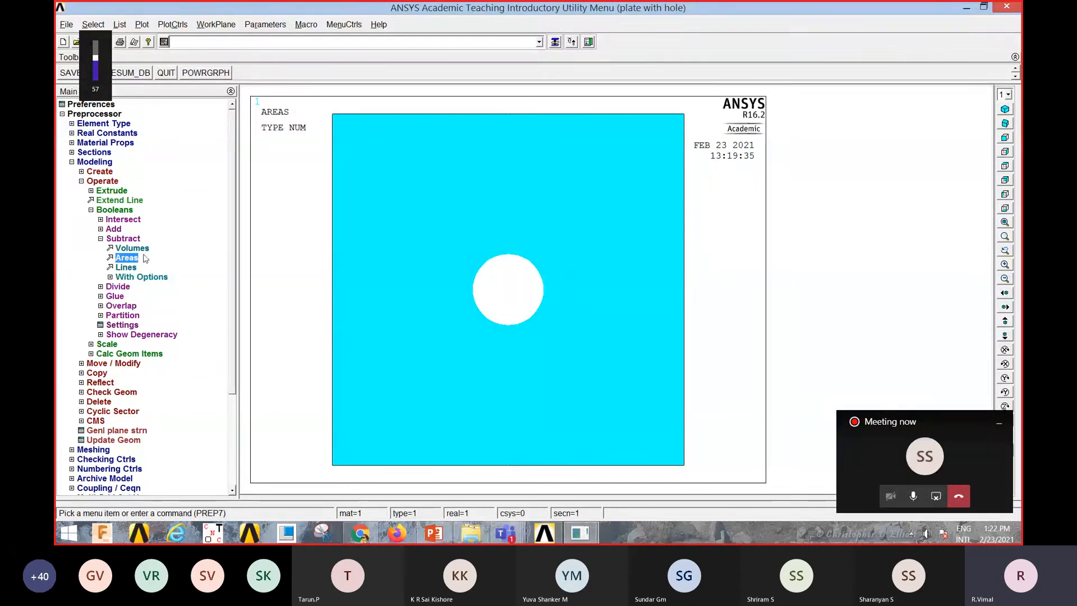
Step: Open the MeshTool and enable Smart Size, moving its setting towards Fine
left_click(109, 181)
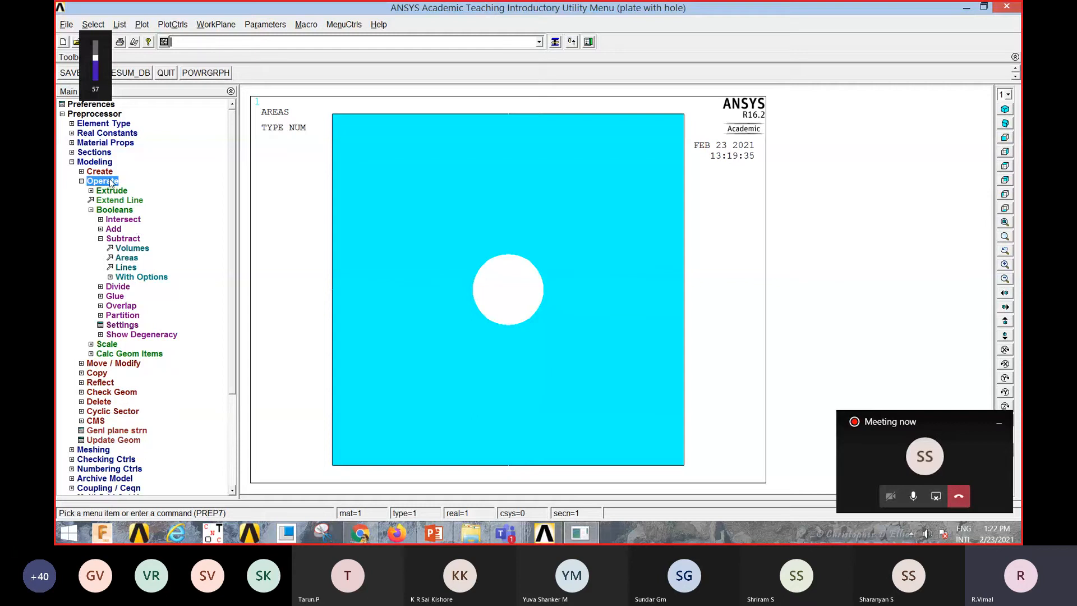
left_click(95, 162)
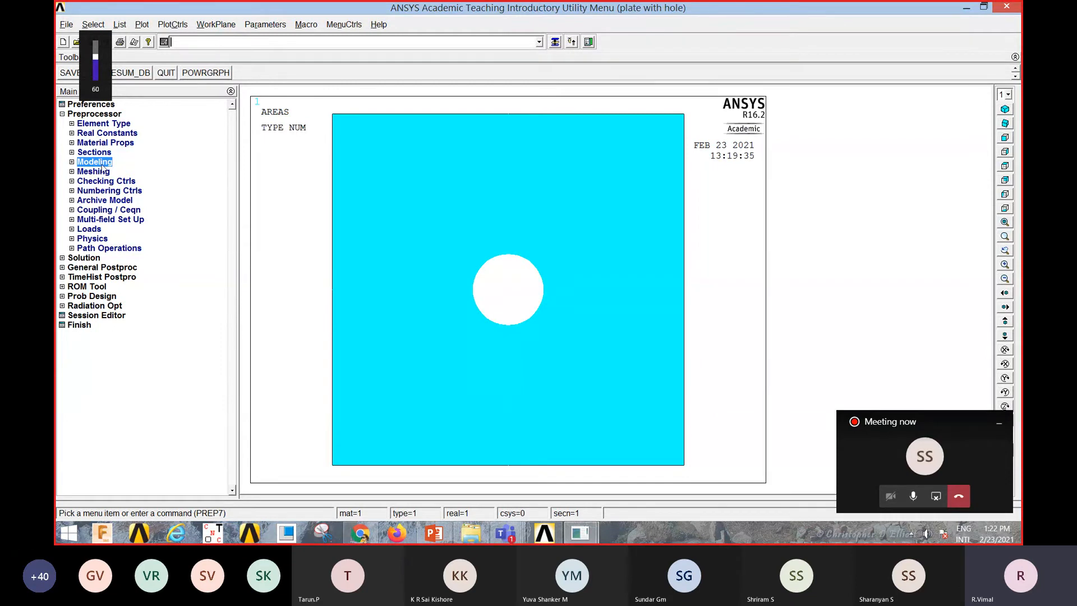
left_click(100, 172)
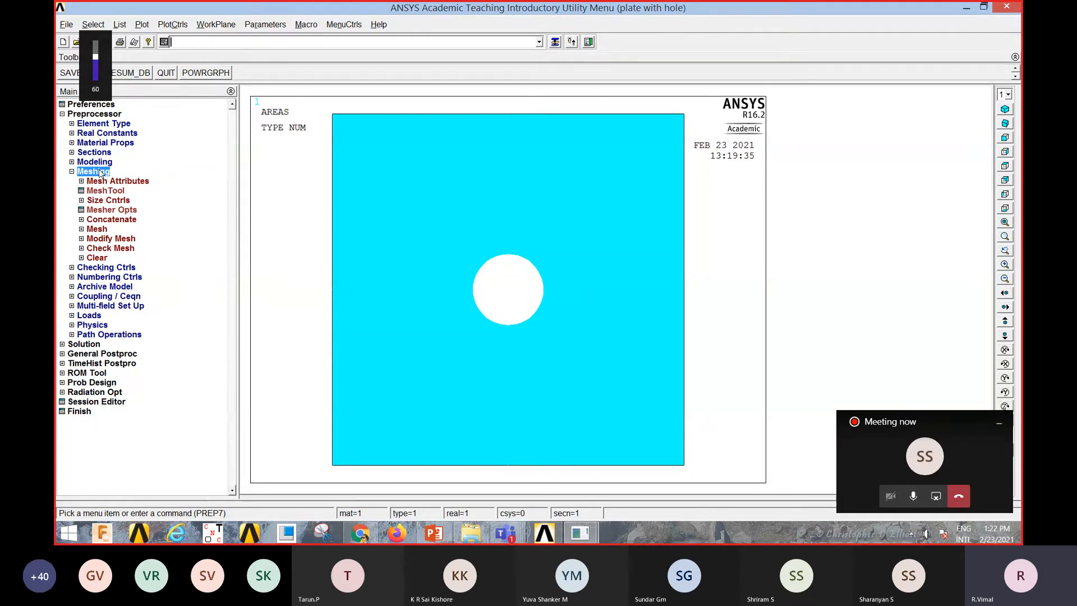
left_click(104, 191)
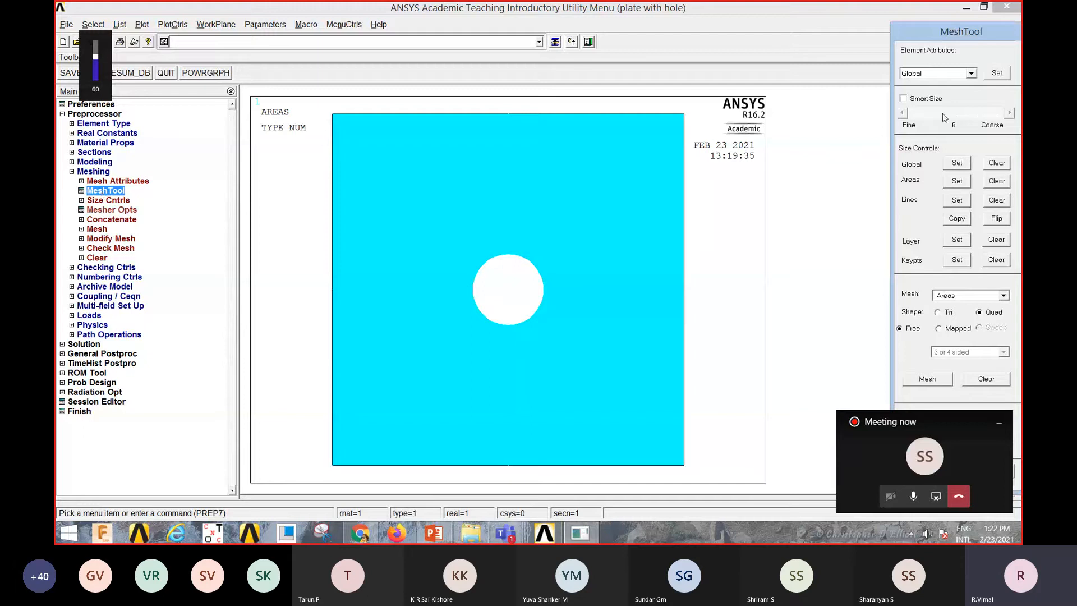
left_click_drag(932, 33, 751, 24)
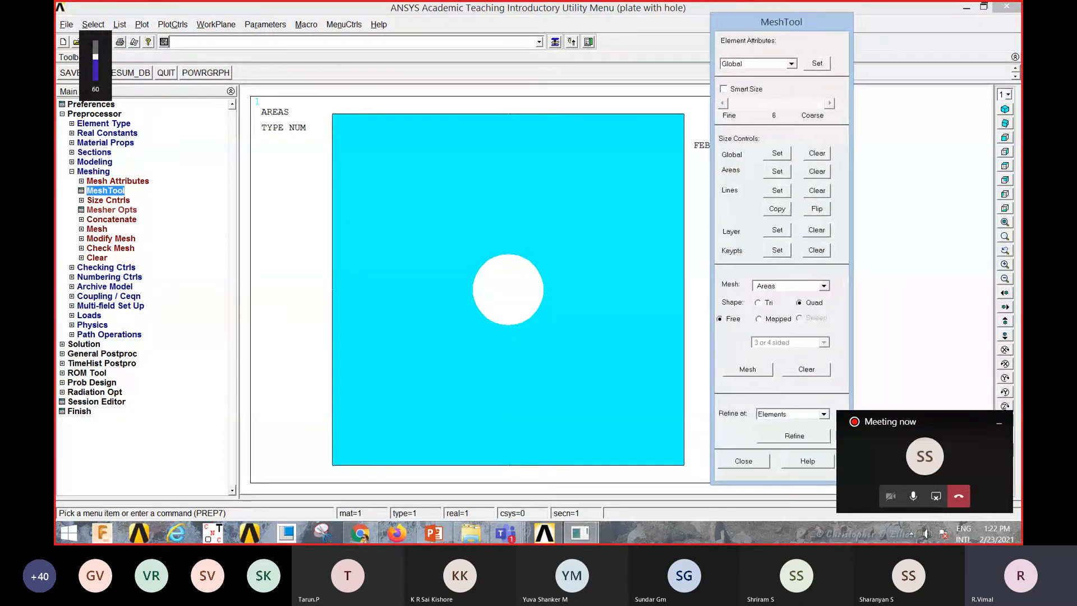
left_click(723, 88)
left_click_drag(777, 107, 729, 109)
Step: Mesh the plate area with the free quad mesher
left_click(744, 369)
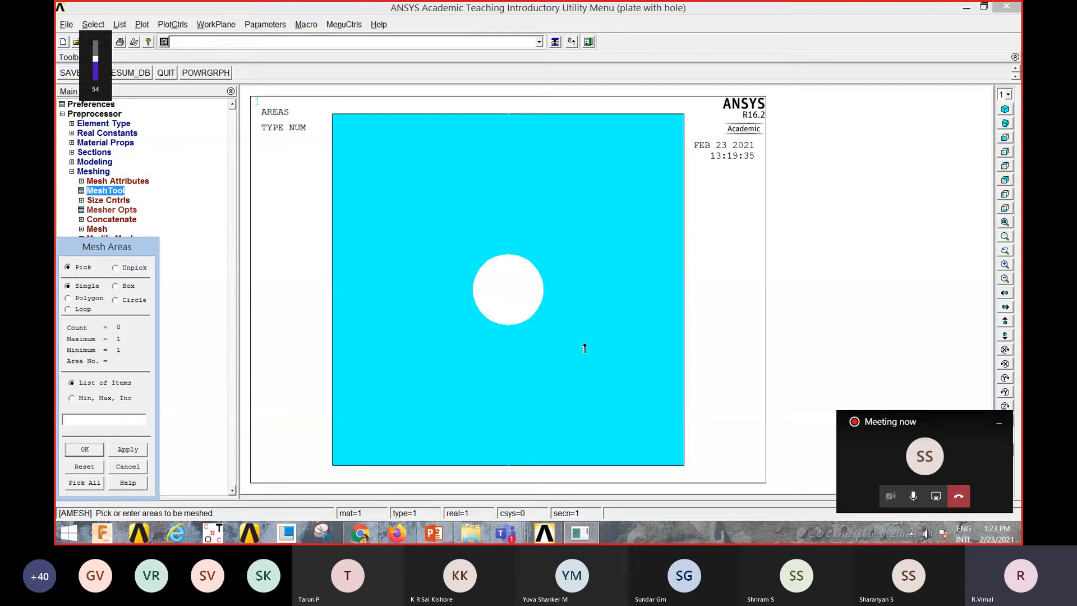
left_click(584, 349)
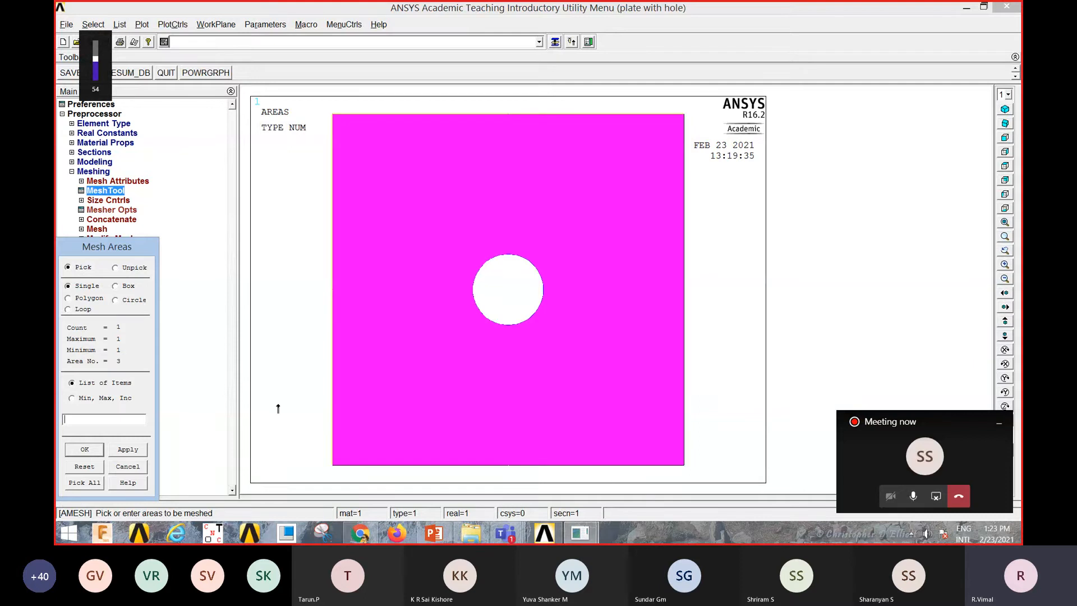
left_click(85, 451)
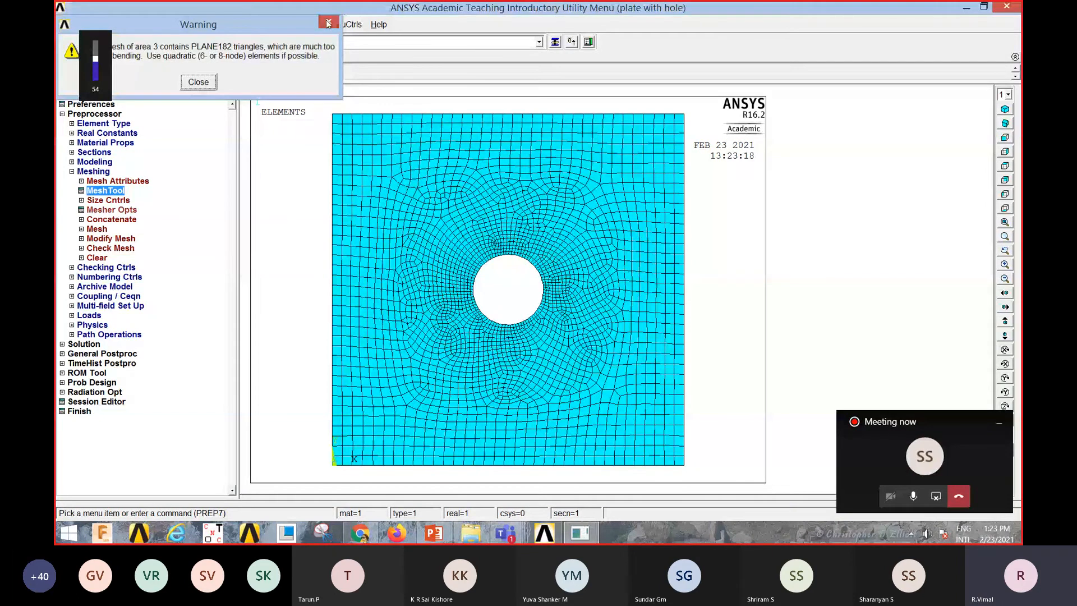
left_click(328, 23)
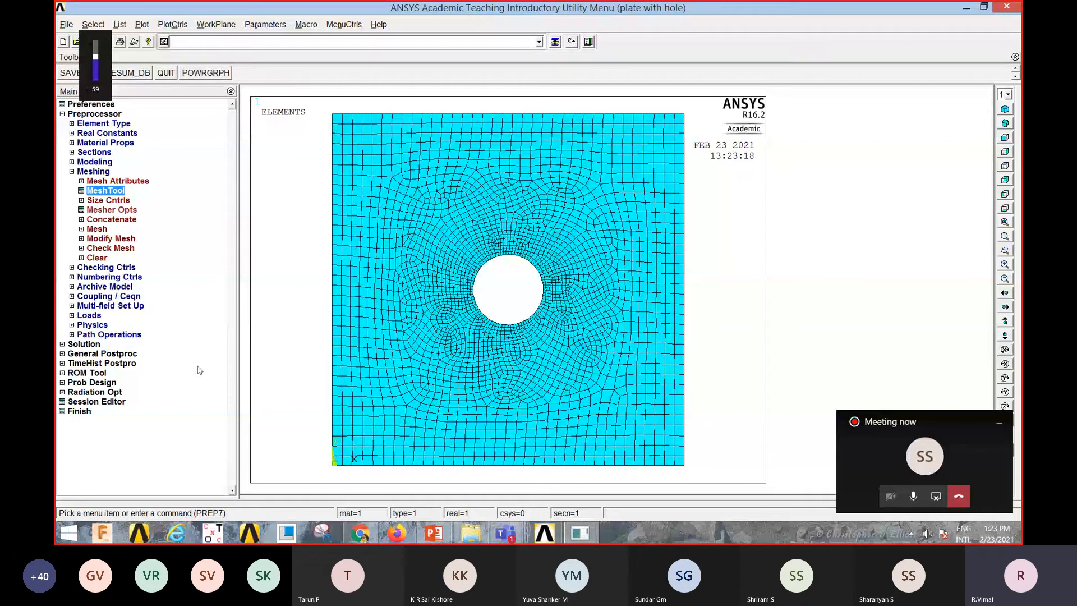
Step: Constrain all degrees of freedom on the plate's left edge line with a displacement value of 0
left_click(90, 344)
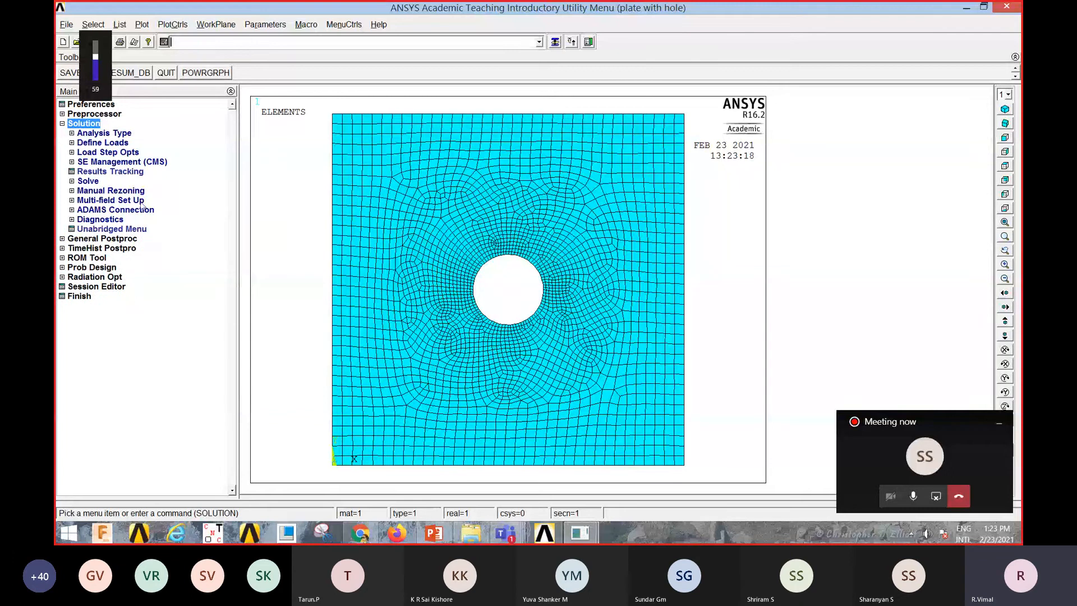
left_click(116, 143)
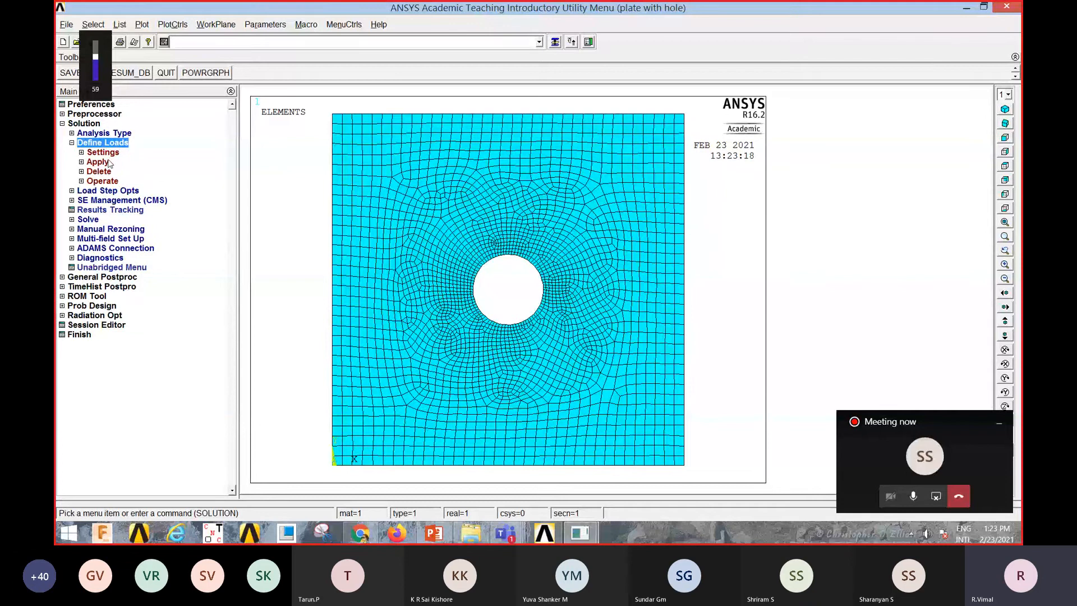
left_click(103, 164)
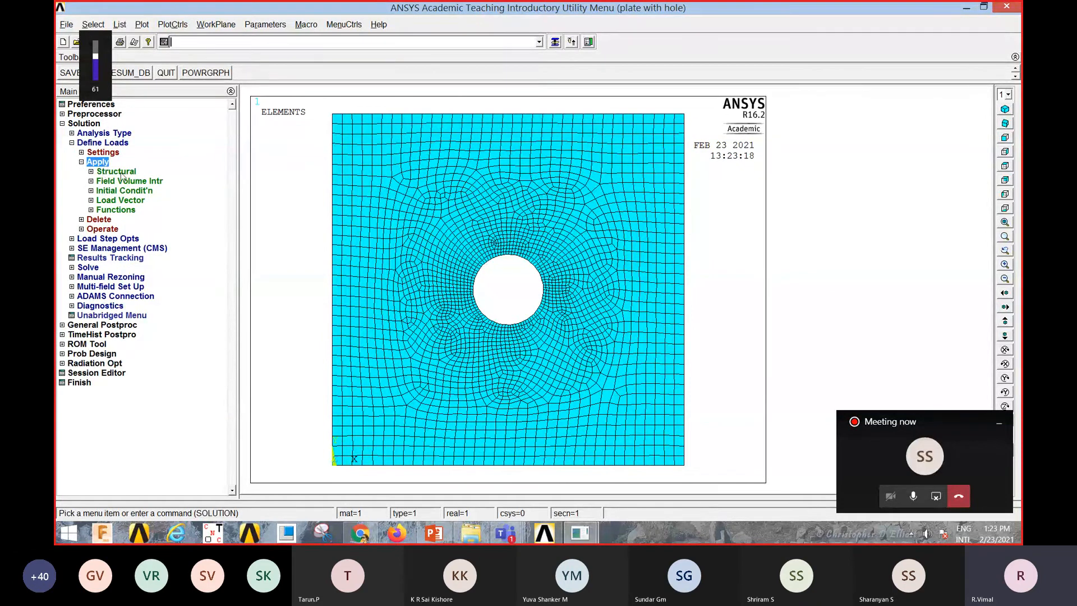
left_click(121, 174)
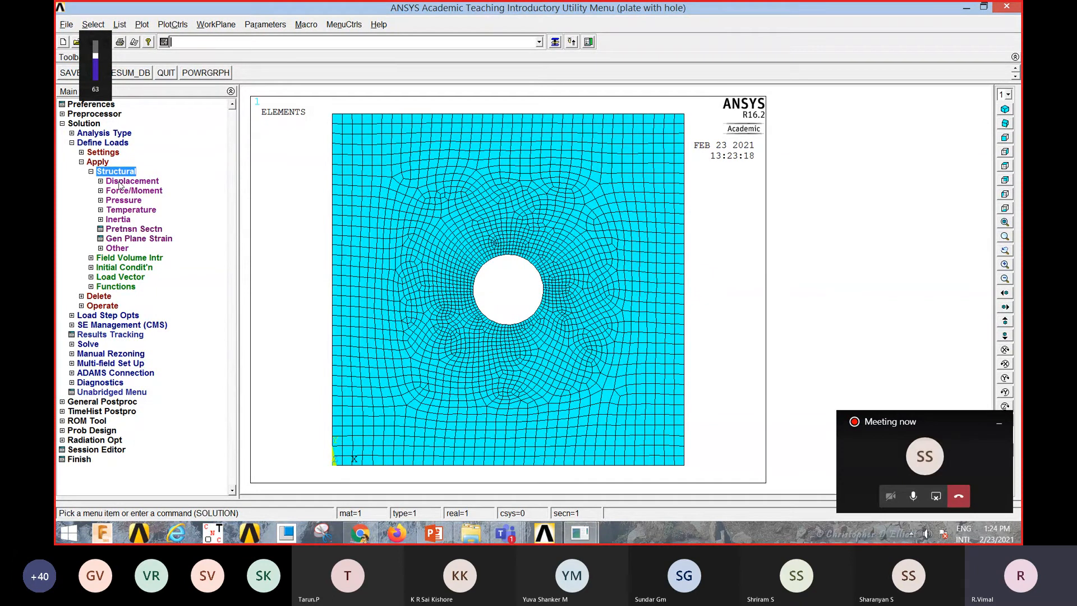
left_click(120, 182)
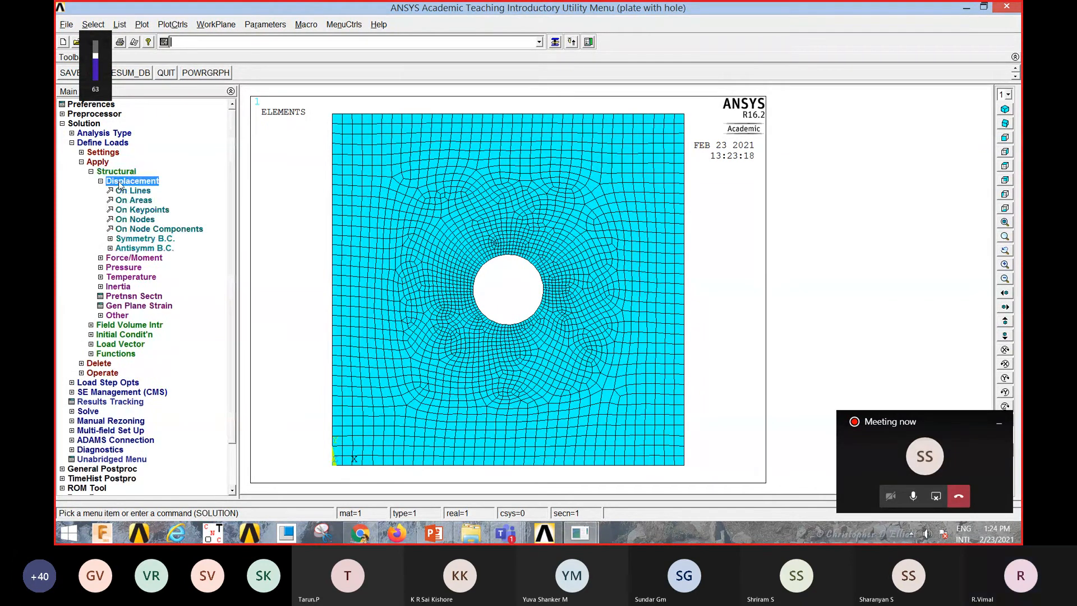
left_click(144, 192)
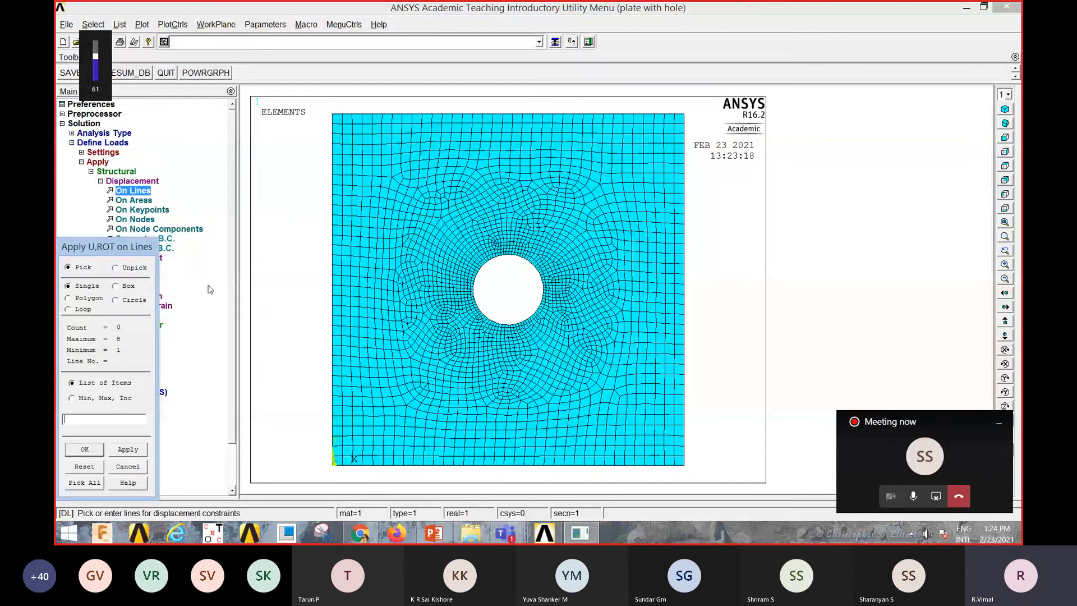
left_click(333, 279)
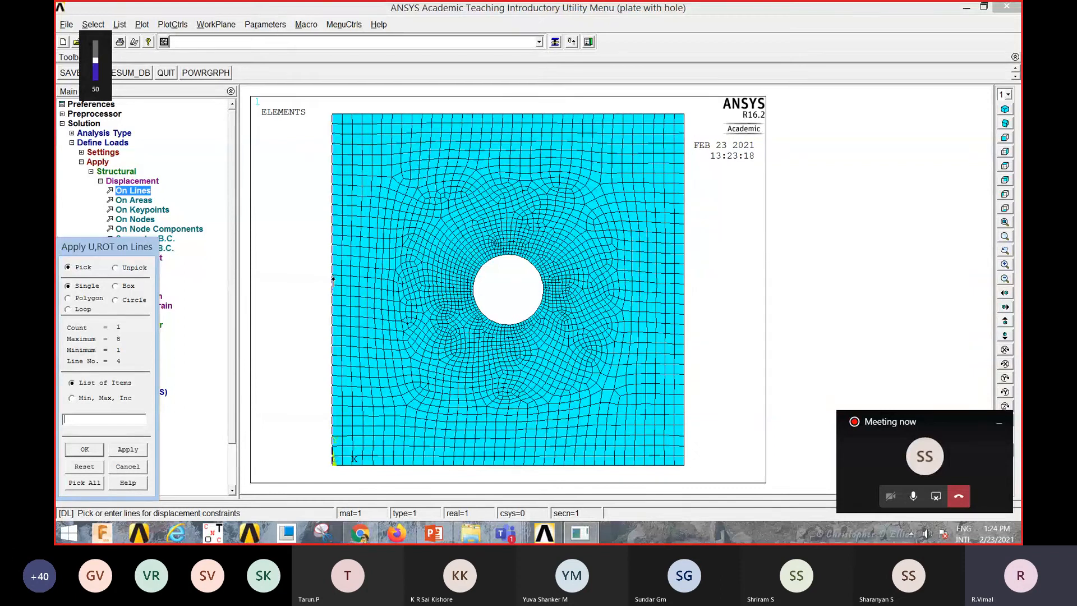
left_click(95, 452)
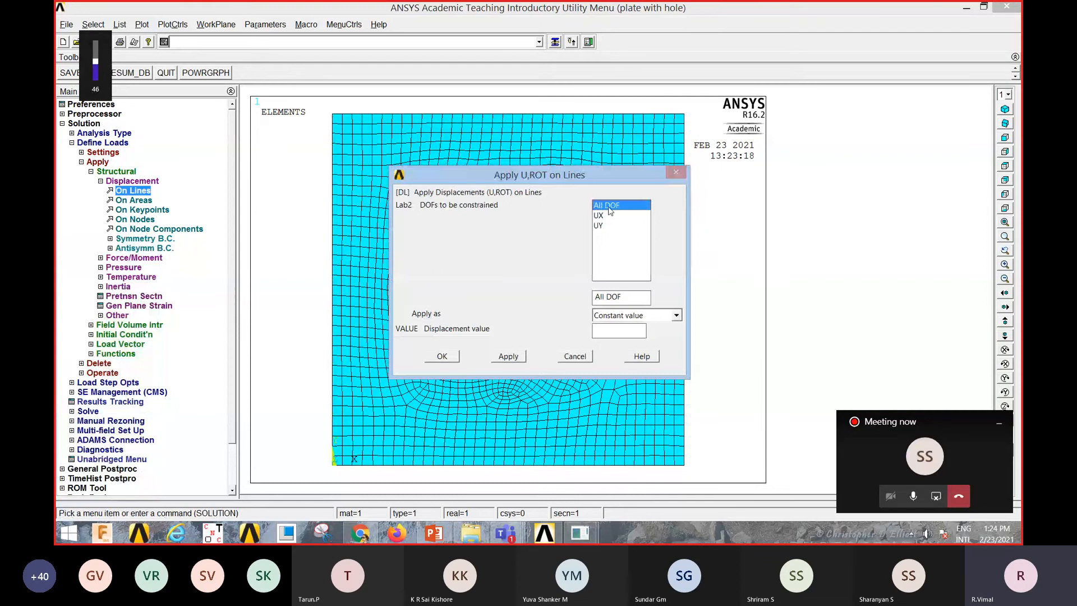
left_click(612, 330)
type("0")
left_click(446, 360)
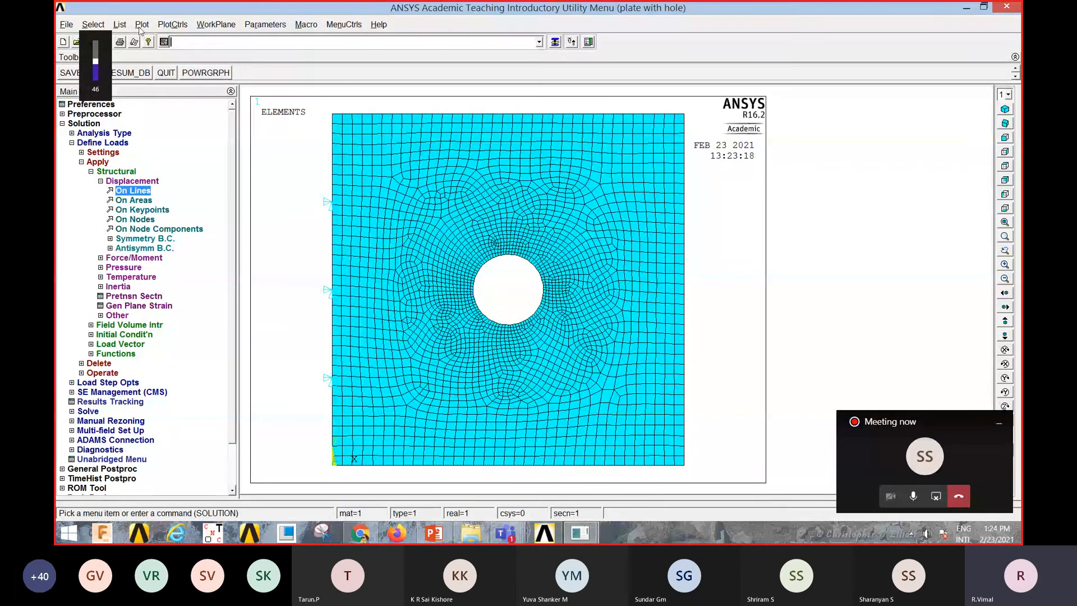
Step: Switch reverse video off for the plot colours and cancel the reopened line-constraint picker
left_click(172, 24)
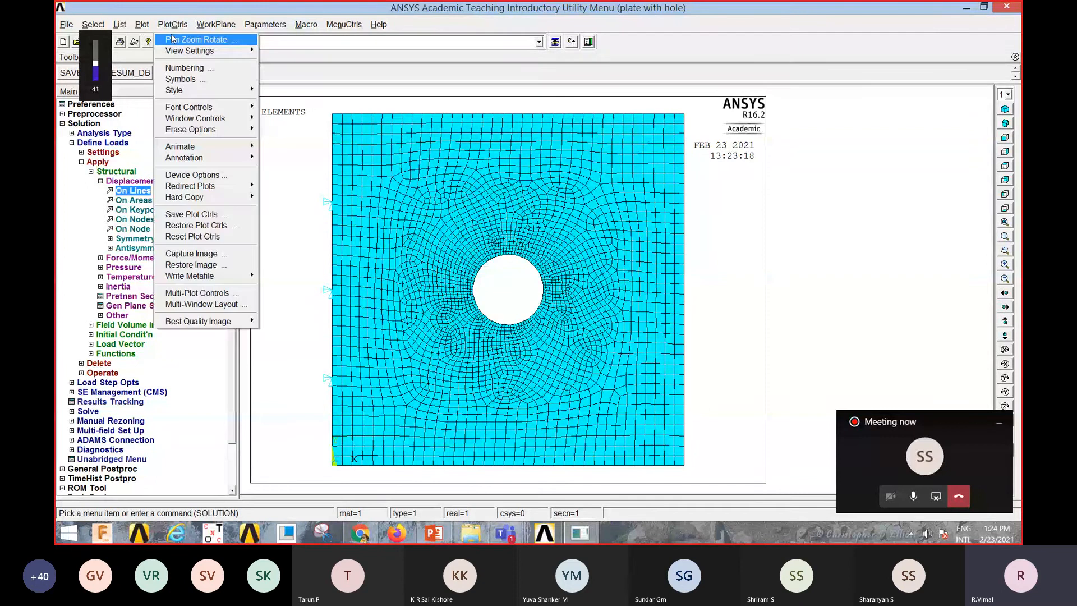
mouse_move(235, 88)
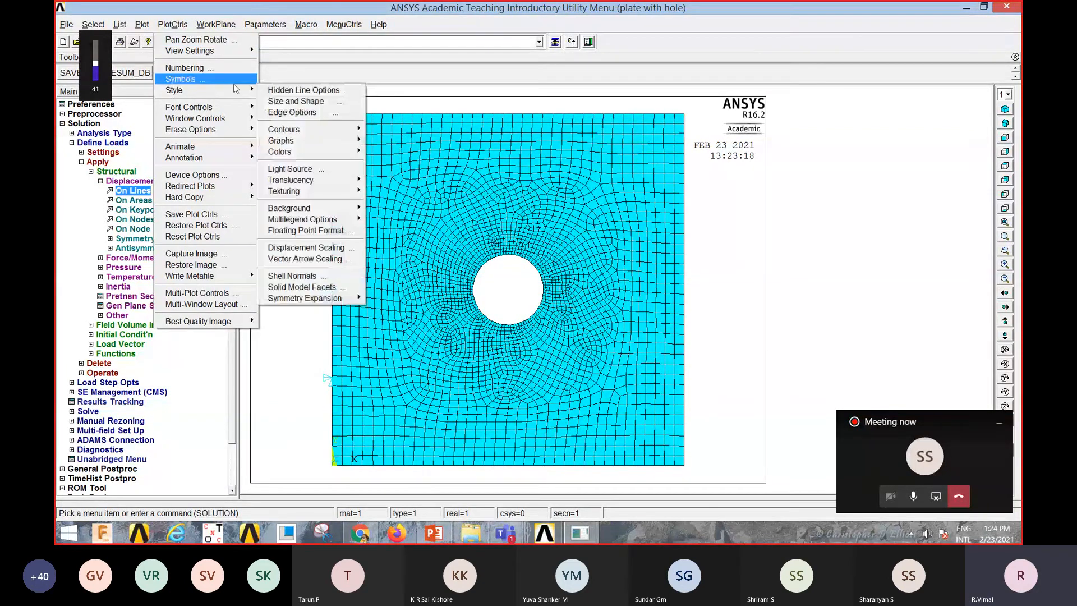
mouse_move(281, 151)
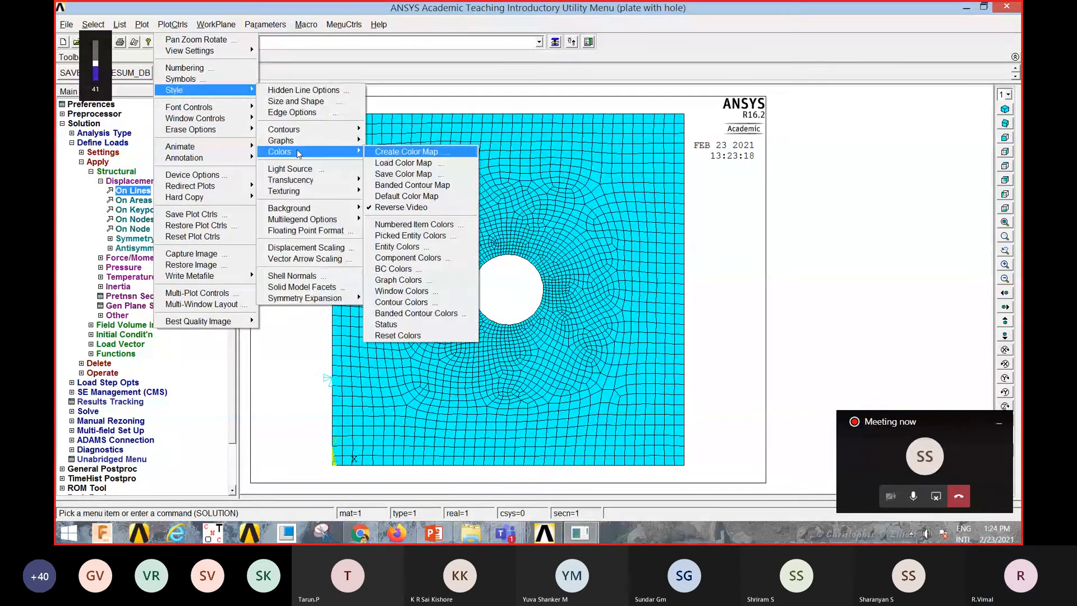
left_click(389, 207)
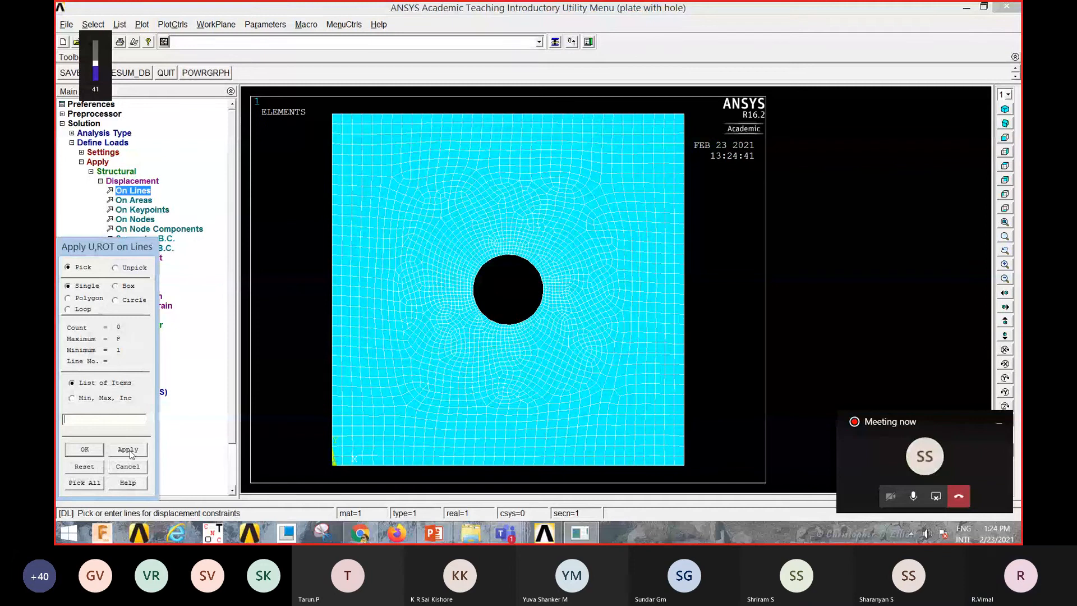
left_click(127, 466)
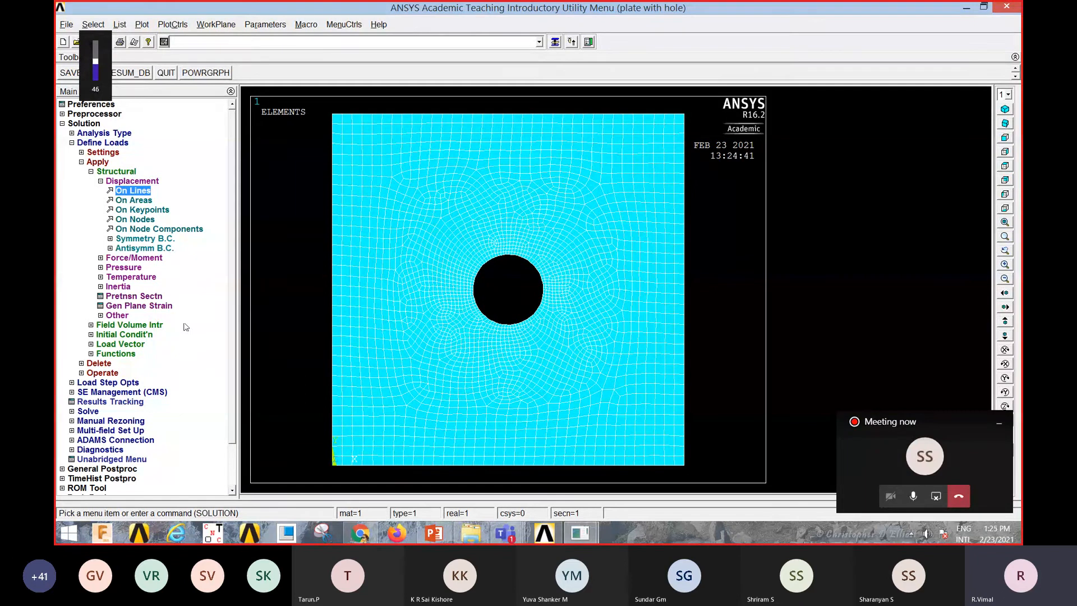
Step: Apply a constant pressure of -15000 on the plate's right edge line
left_click(126, 269)
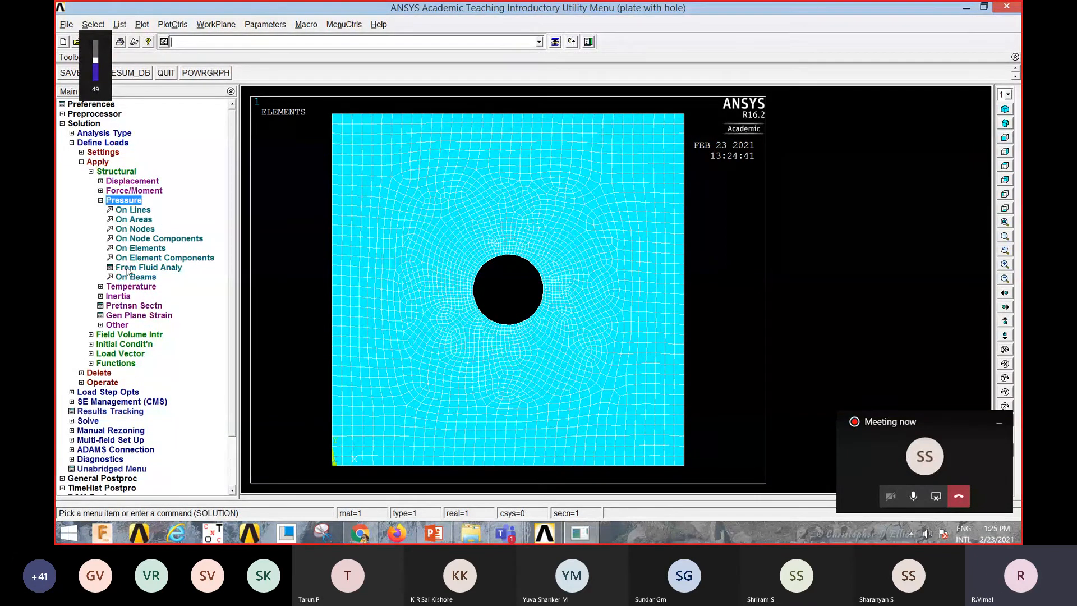
left_click(137, 210)
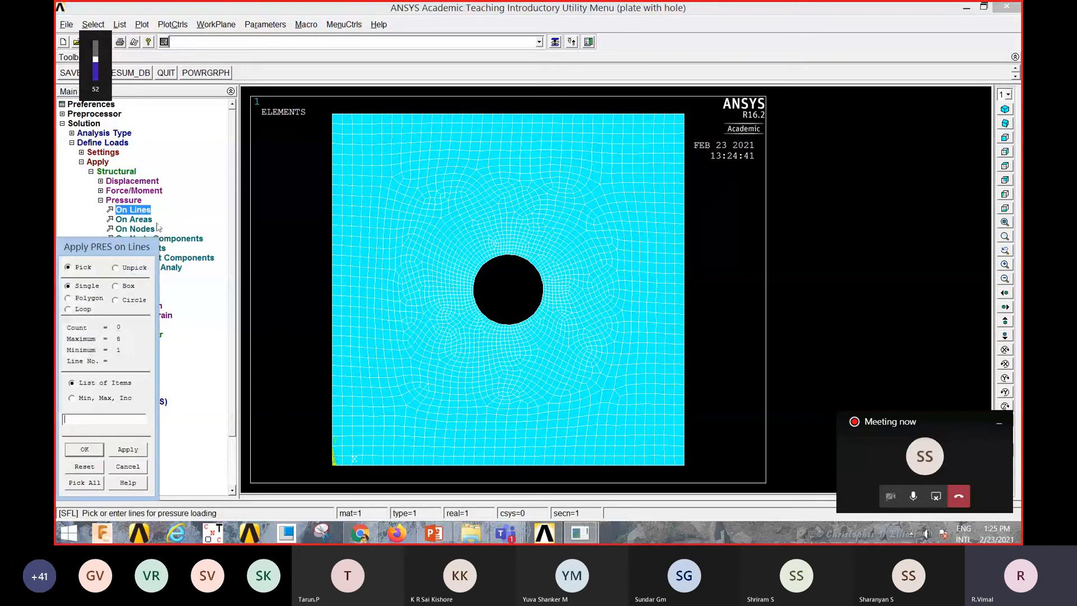
left_click(686, 318)
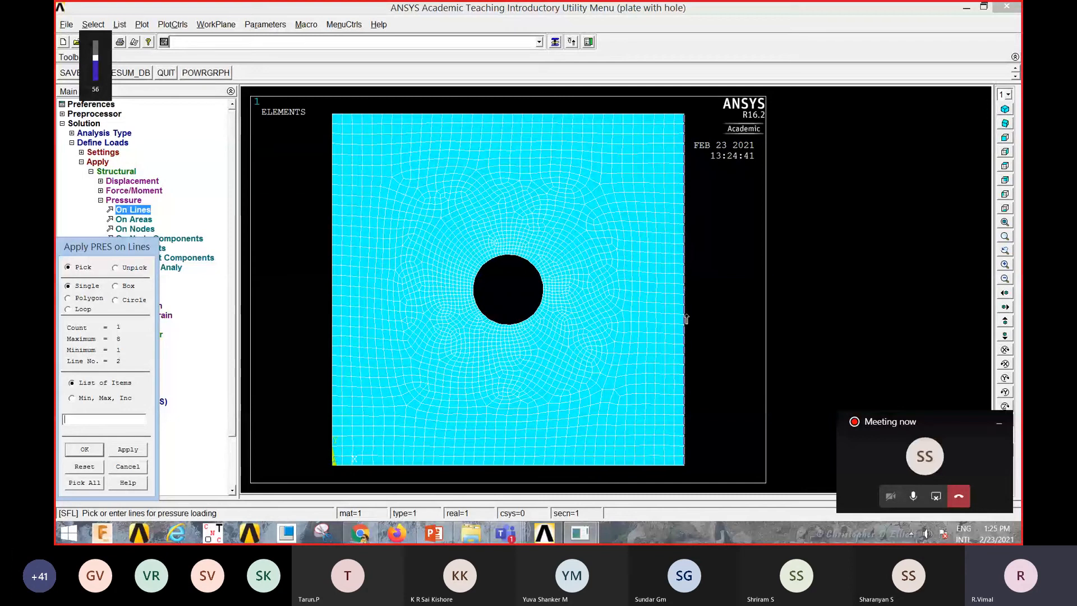
left_click(92, 453)
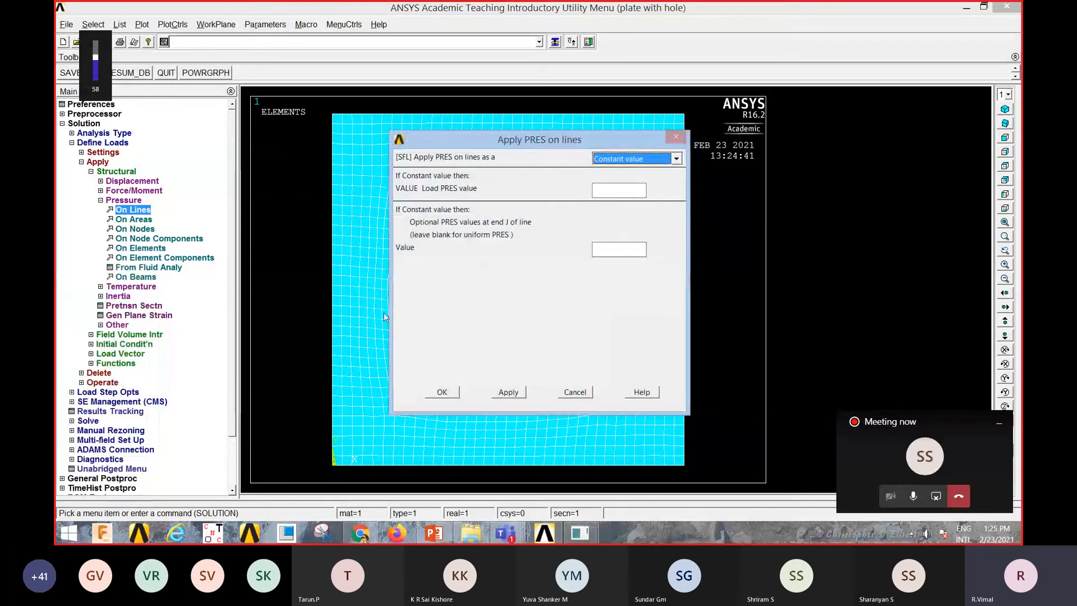
left_click(615, 190)
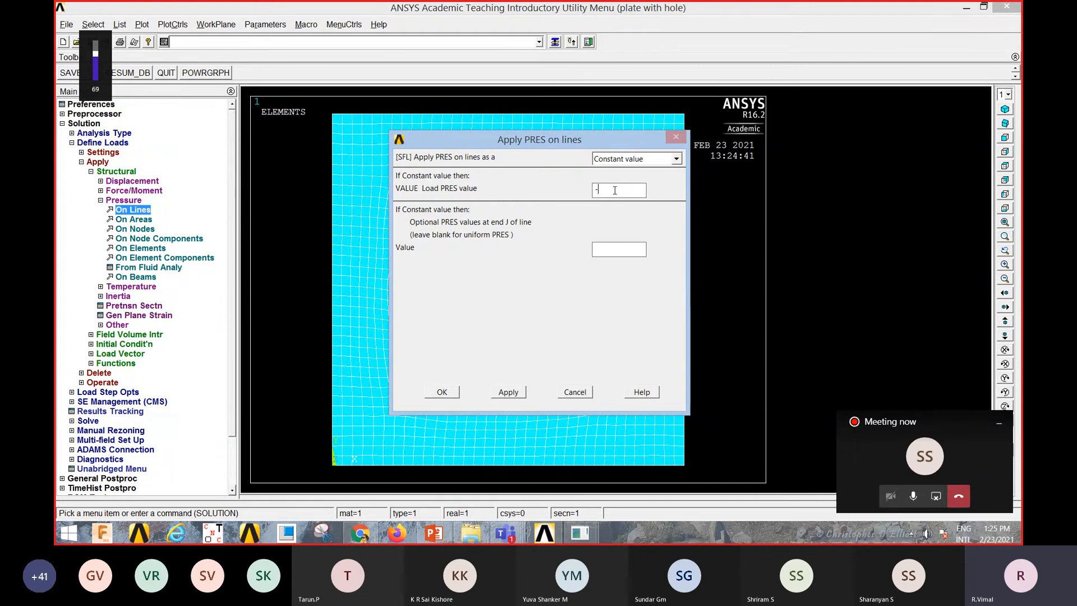
type("15000")
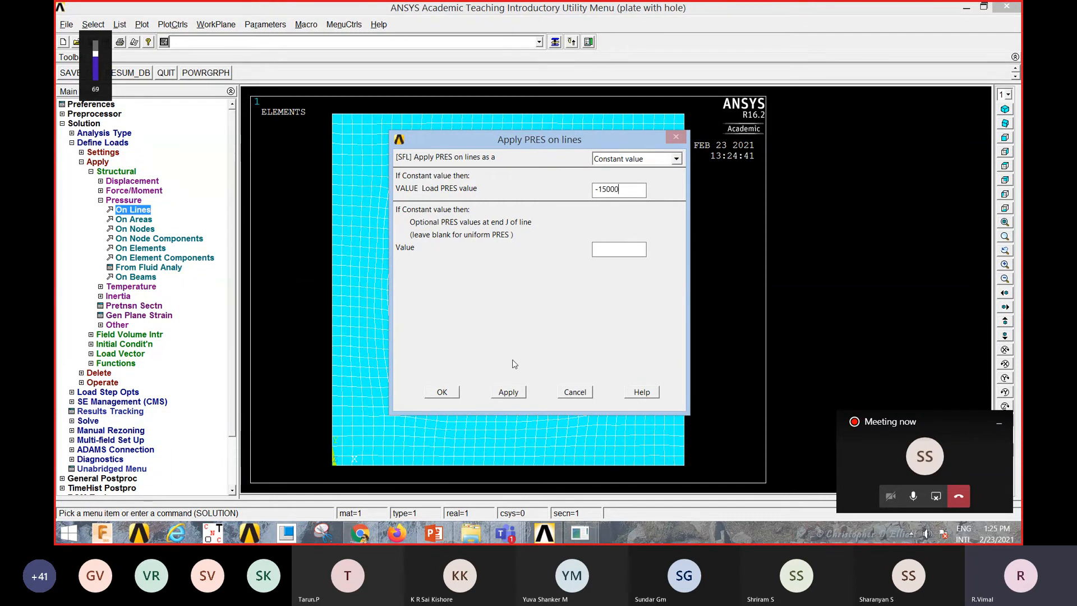
left_click(443, 392)
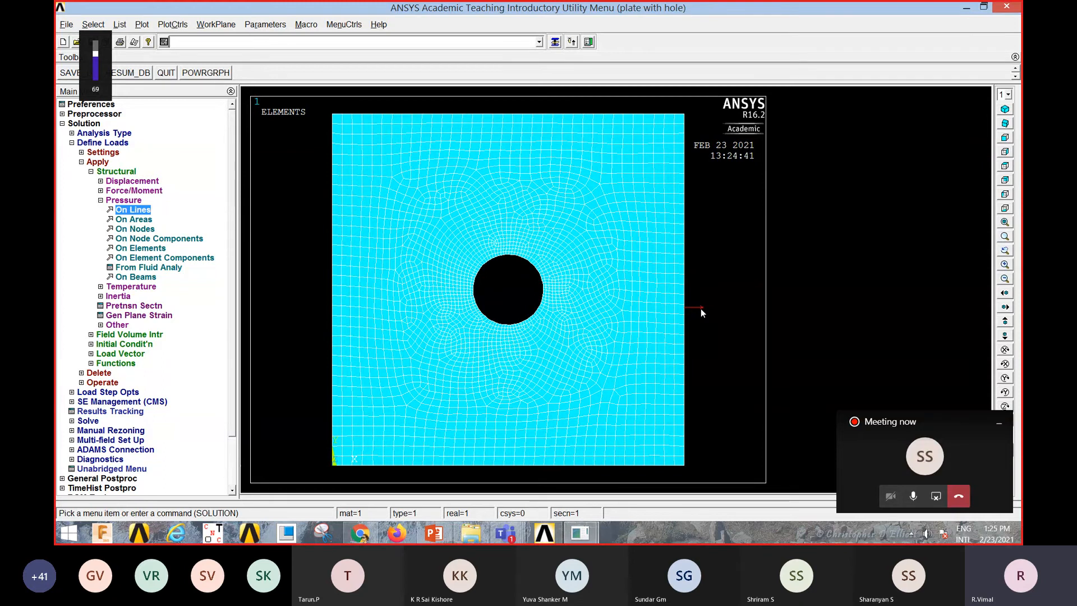
Step: Solve the current load step and close the solution note and status windows
left_click(105, 162)
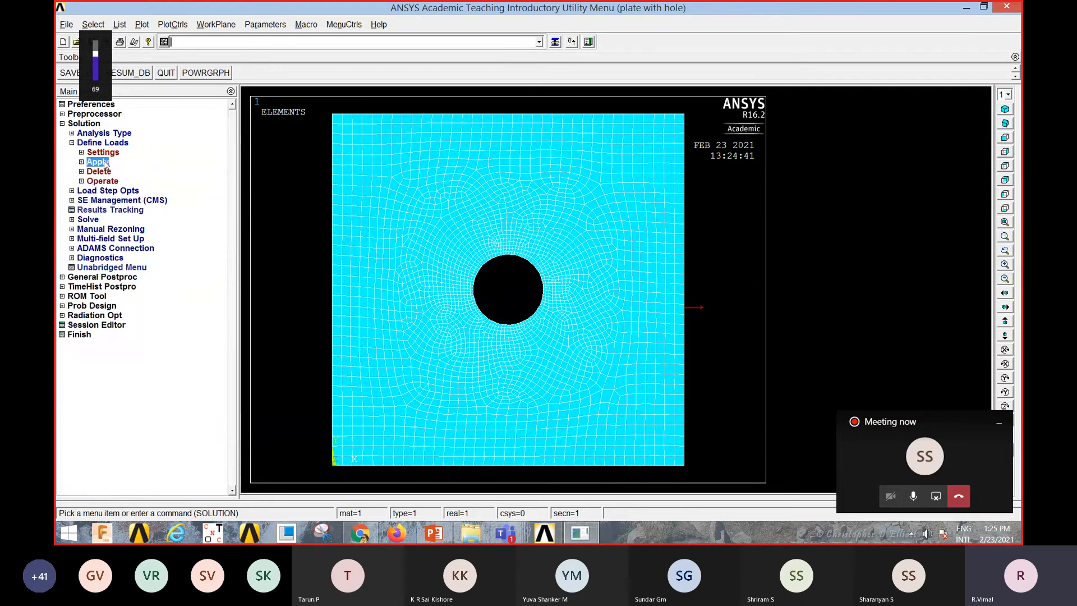
left_click(86, 221)
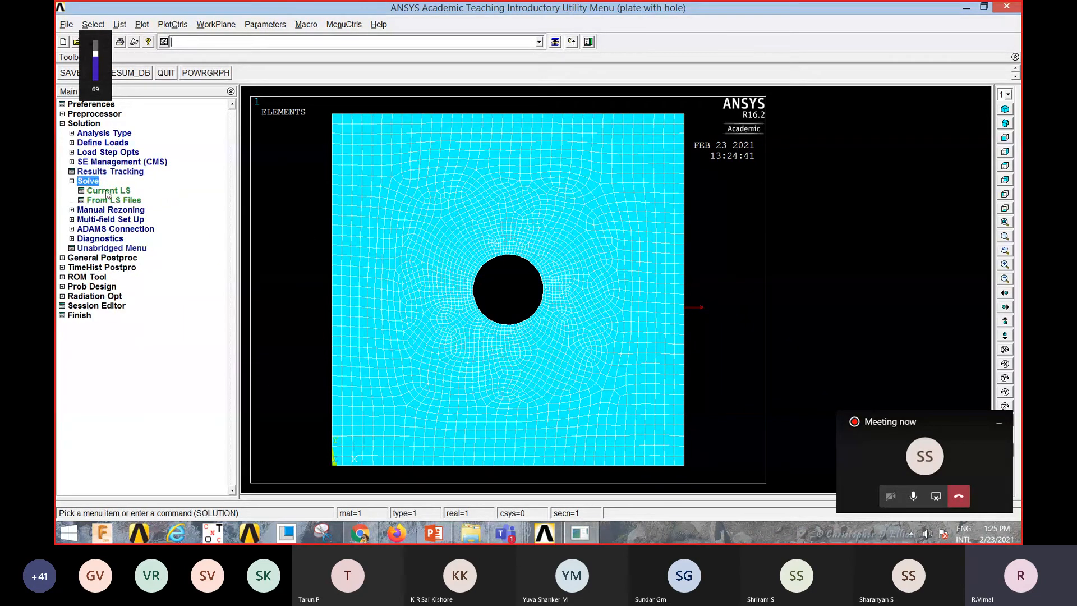
left_click(107, 194)
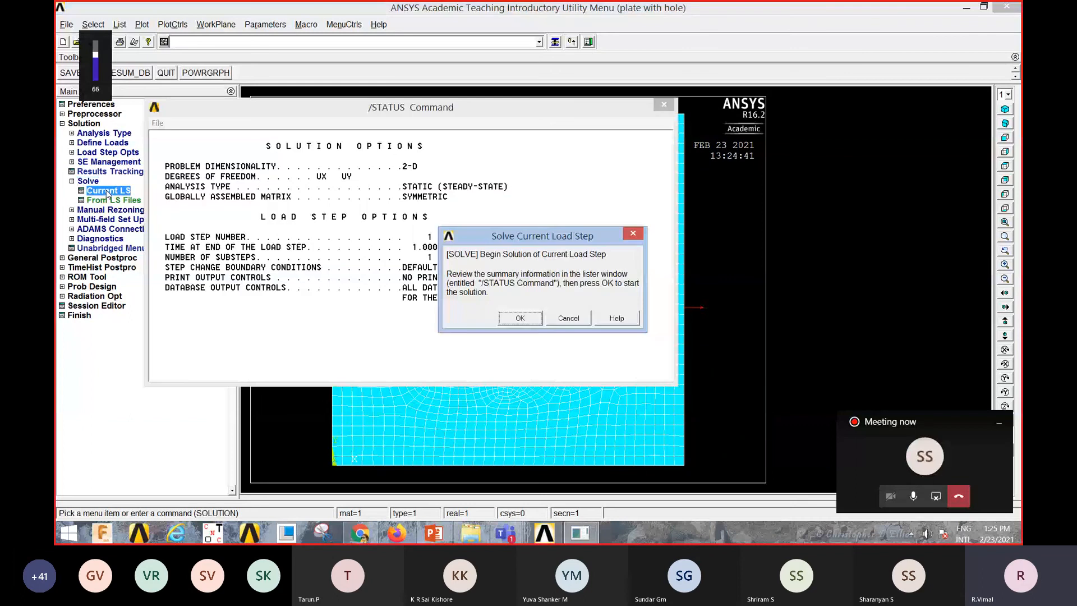
left_click(521, 316)
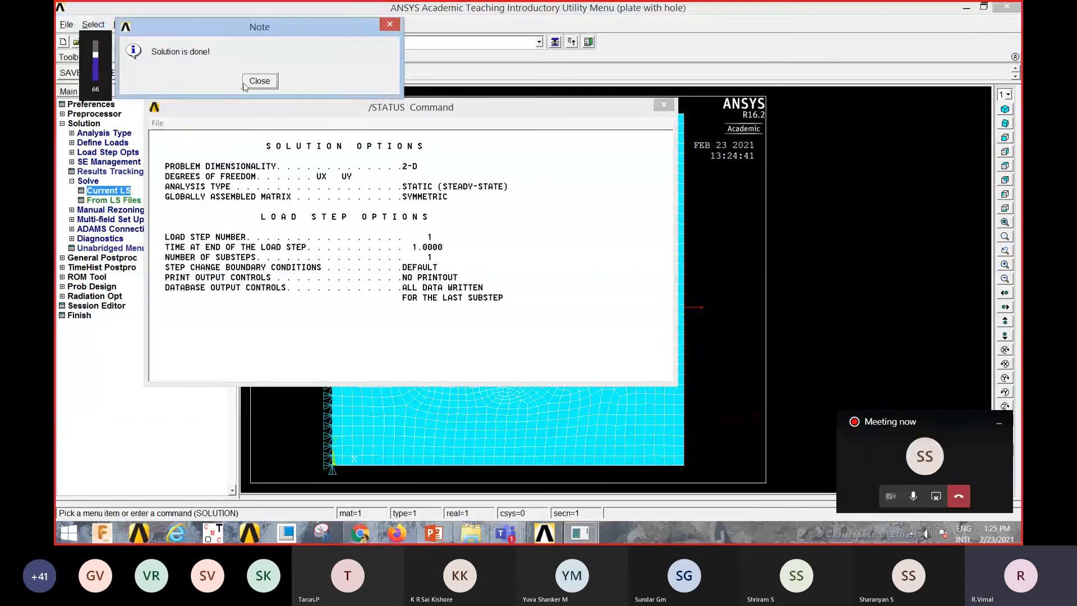
left_click(198, 77)
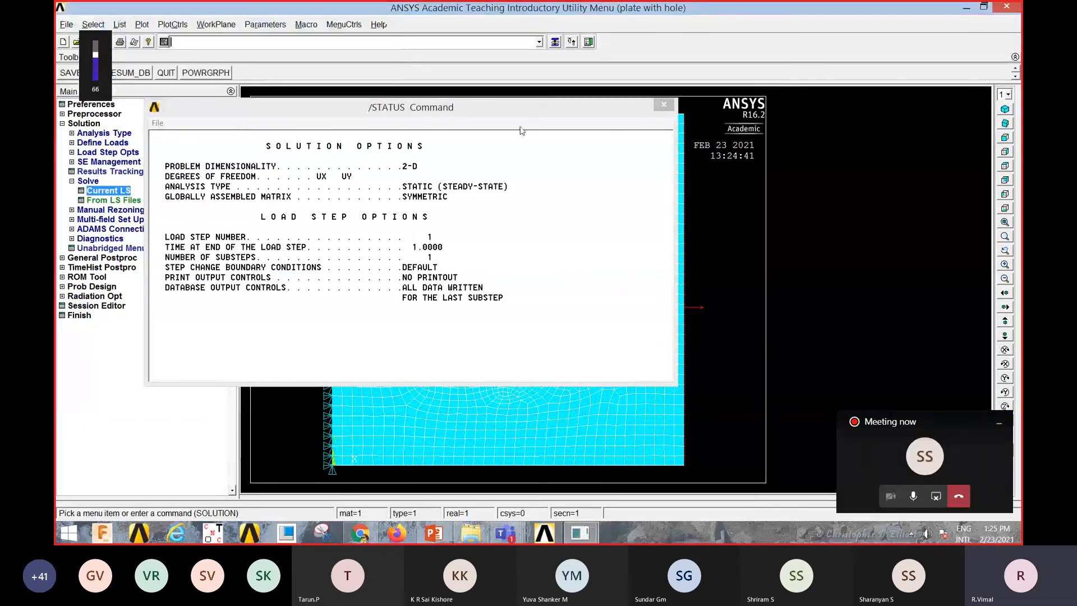
left_click(664, 105)
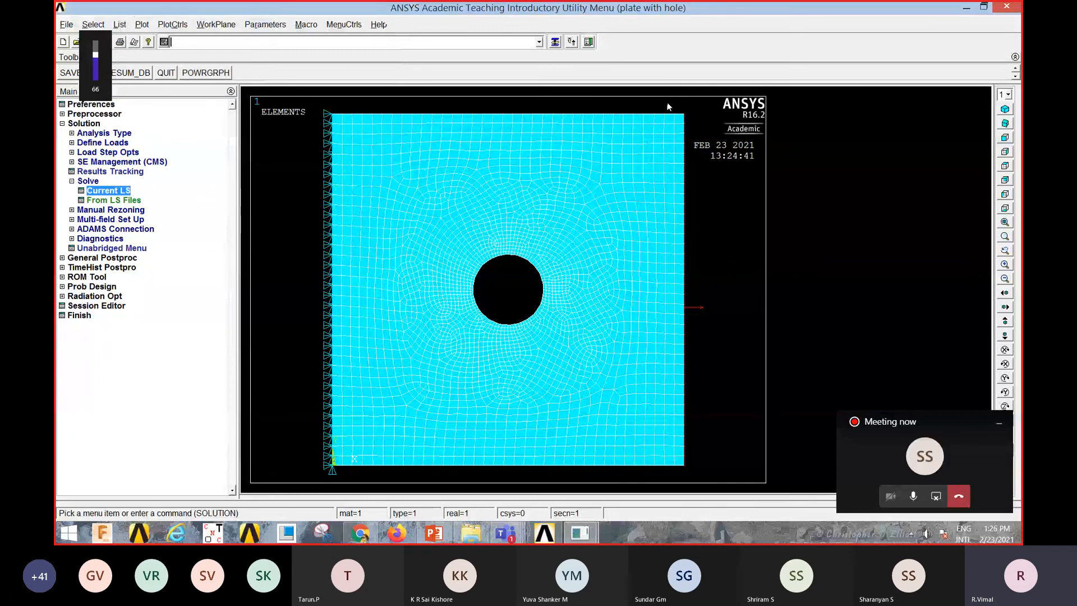
Step: Plot the nodal solution contour of von Mises stress in the general postprocessor
left_click(110, 258)
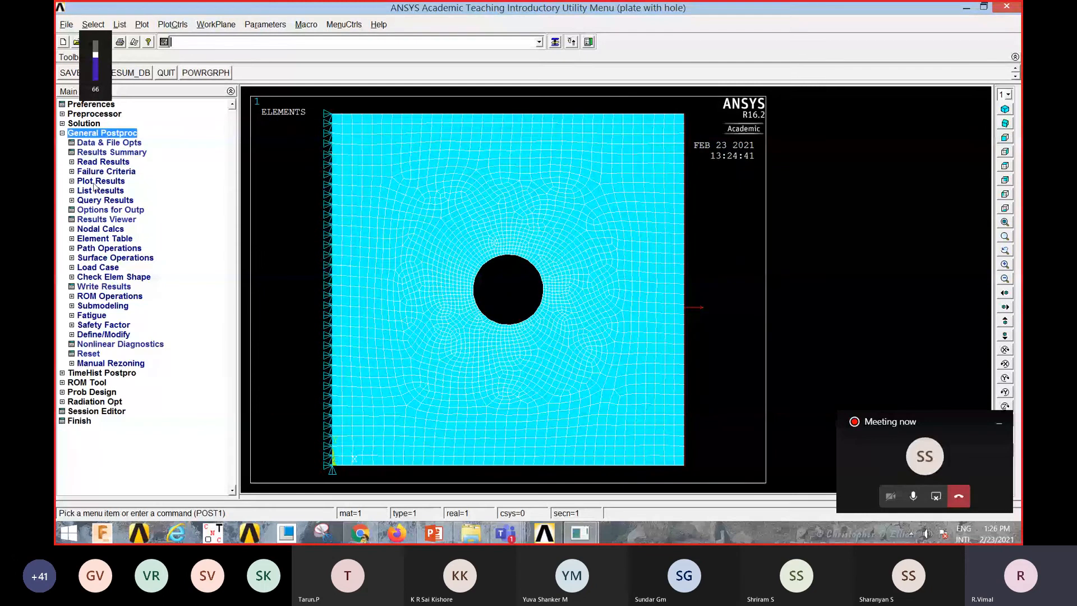
left_click(101, 182)
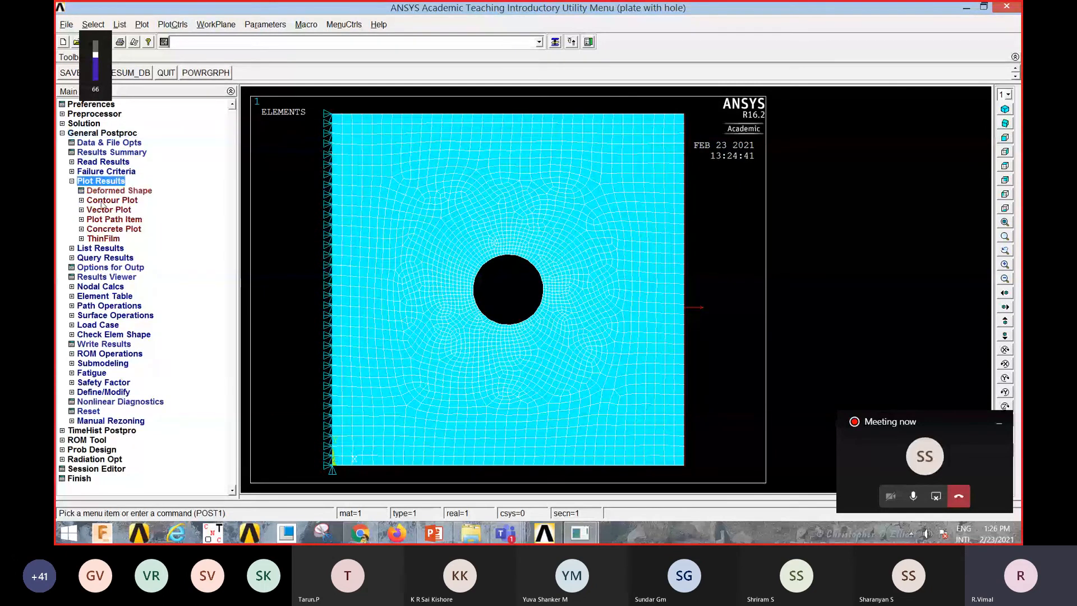
left_click(116, 201)
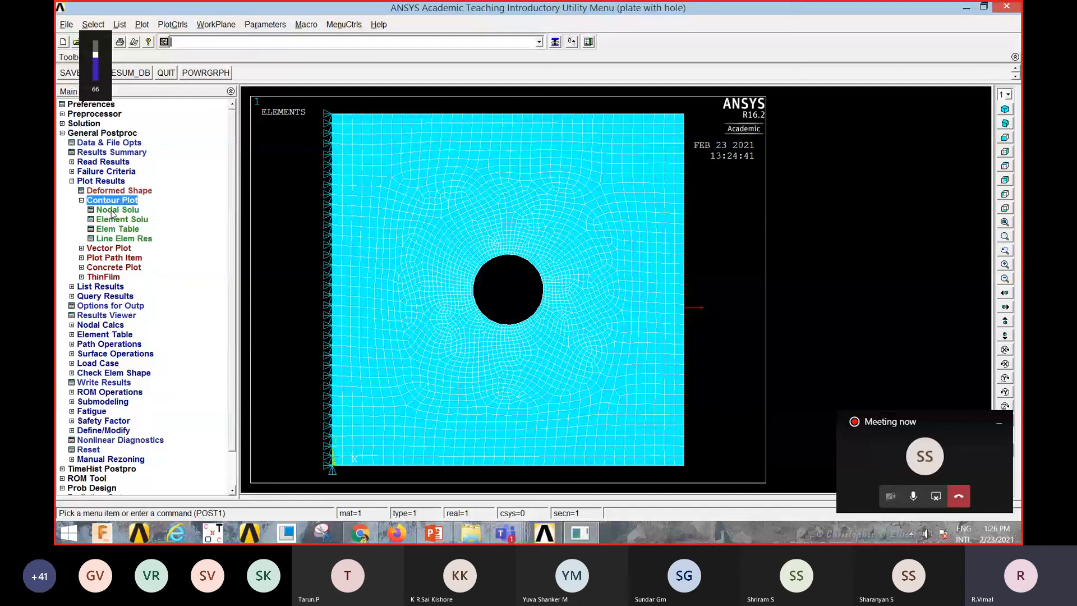
left_click(123, 211)
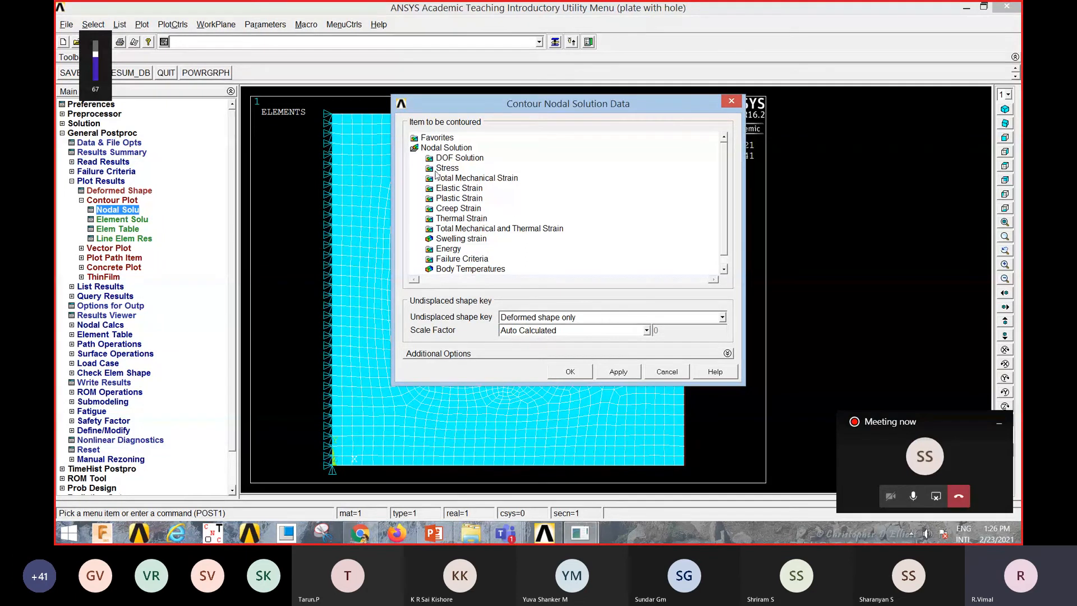
double_click(444, 168)
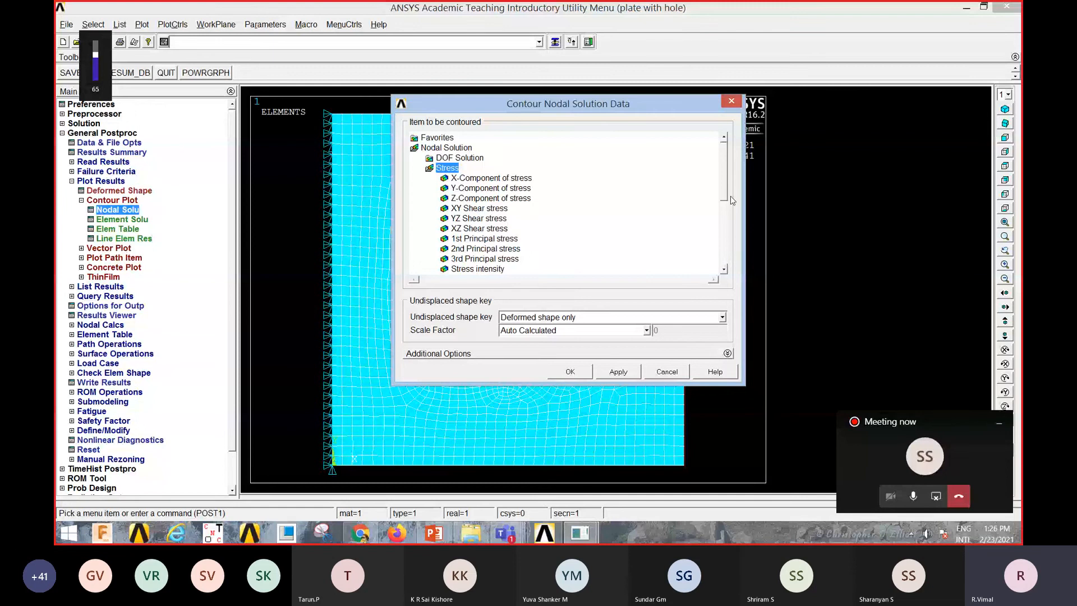
scroll(679, 220, "down", 2)
left_click(487, 221)
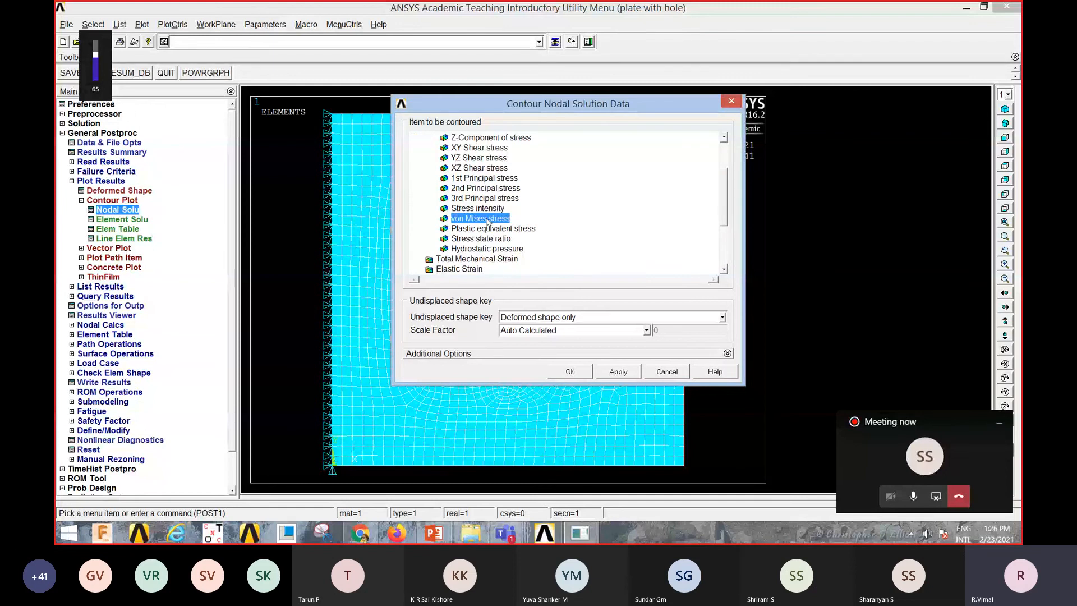
left_click(565, 373)
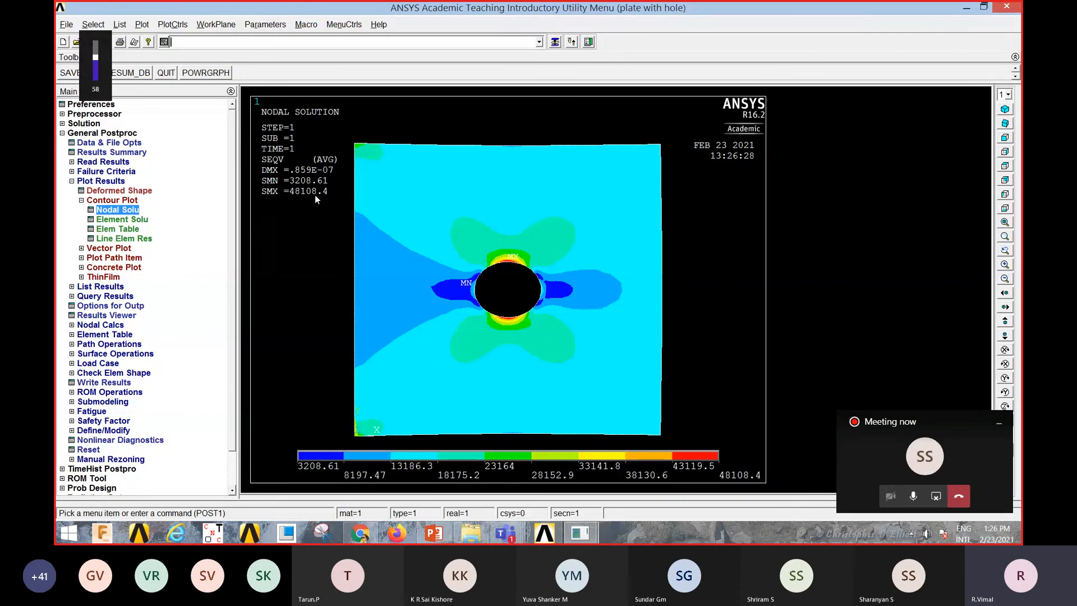
Step: Switch to PowerPoint to view the problem statement slide
left_click(435, 533)
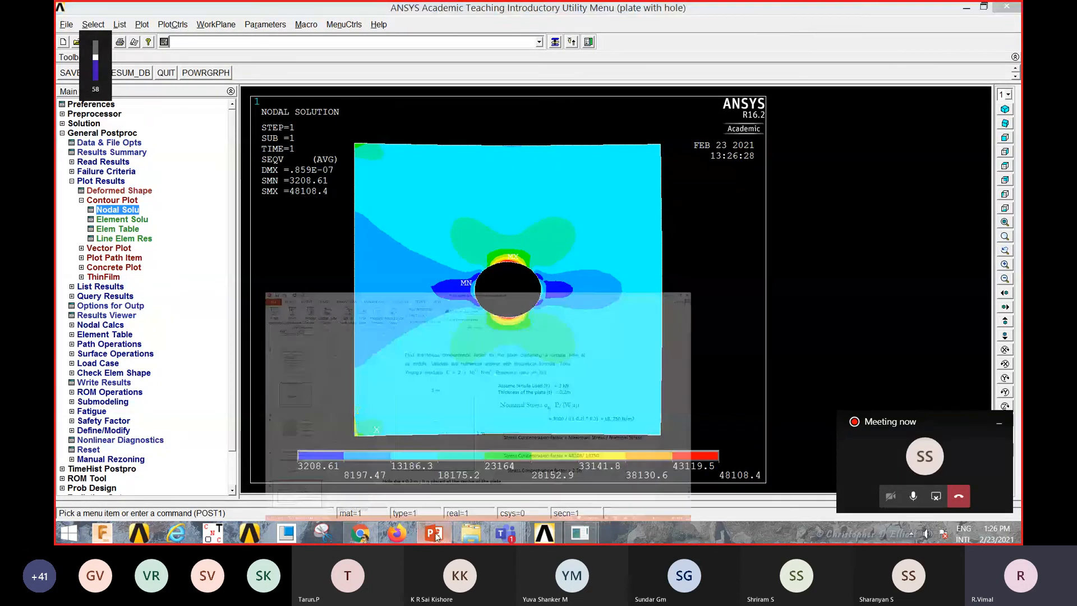